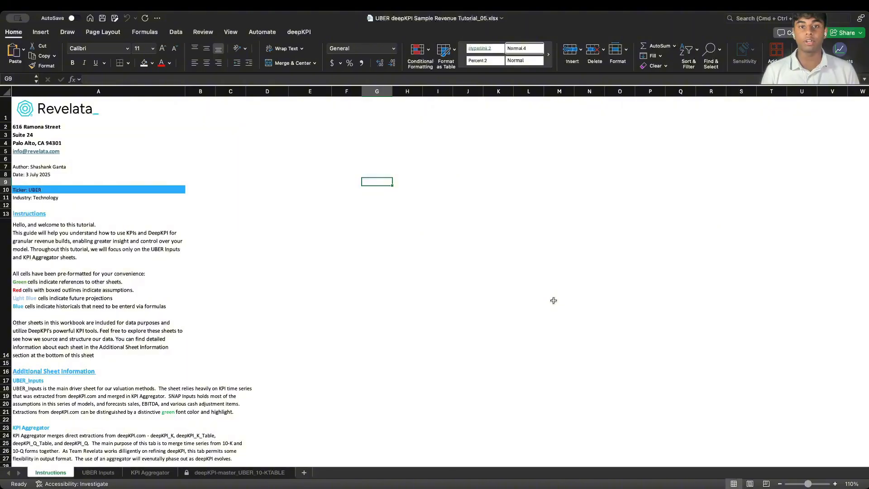
Review the revenue build layout on the UBER Inputs sheet, from the unit economics sections down to total revenue.
key("ctrl+Page_Down")
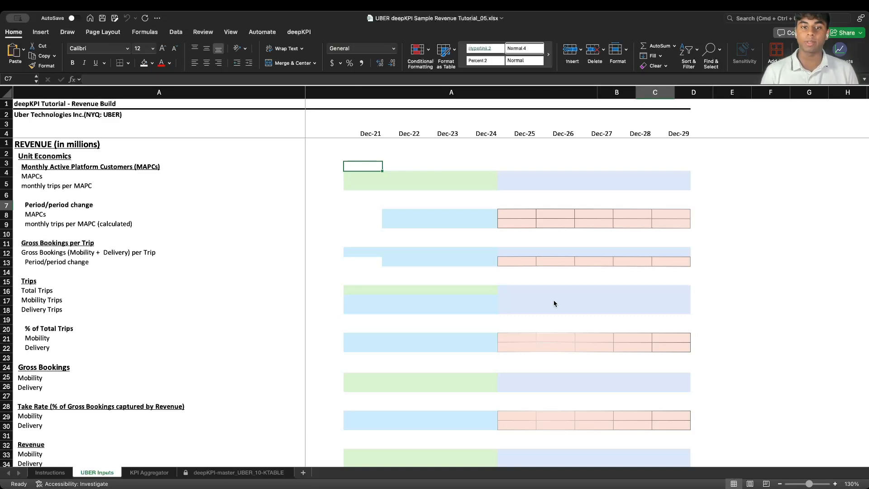
key("Down")
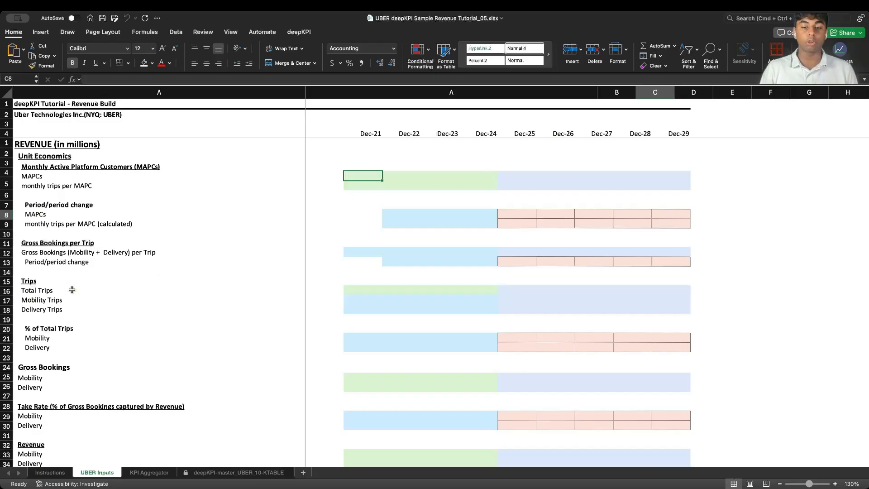
scroll(76, 292, "down", 5)
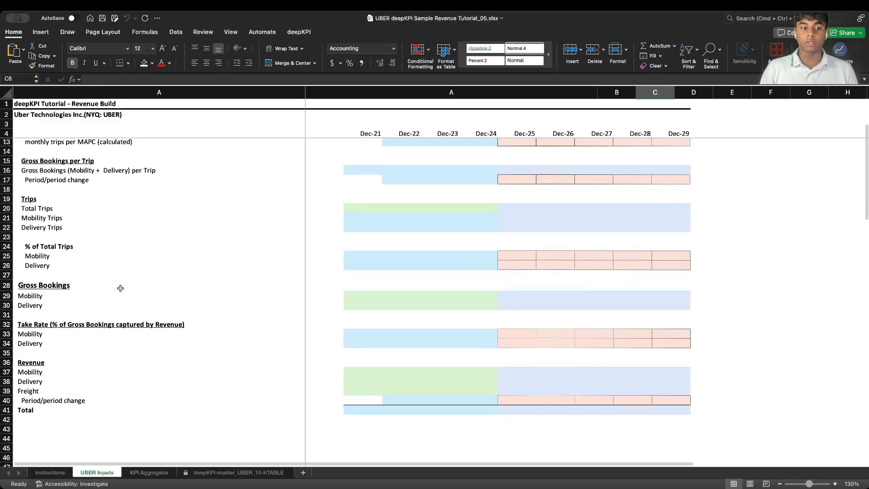
scroll(173, 388, "up", 2)
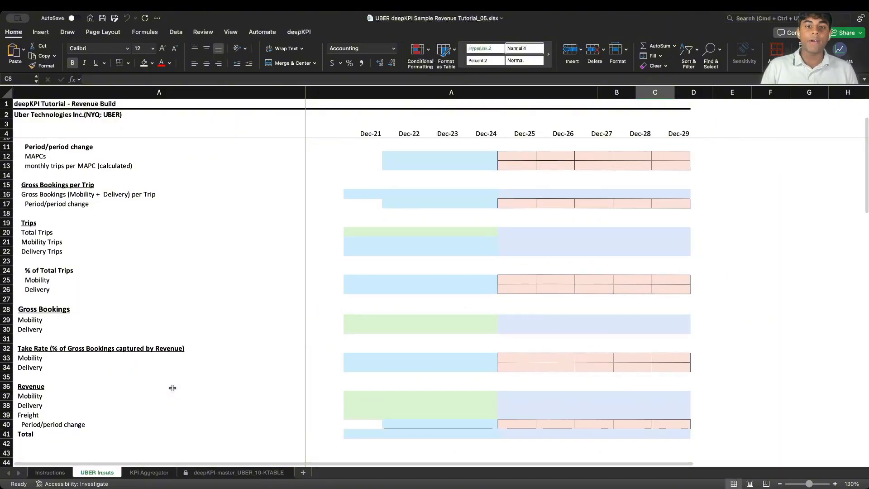
scroll(173, 388, "up", 2)
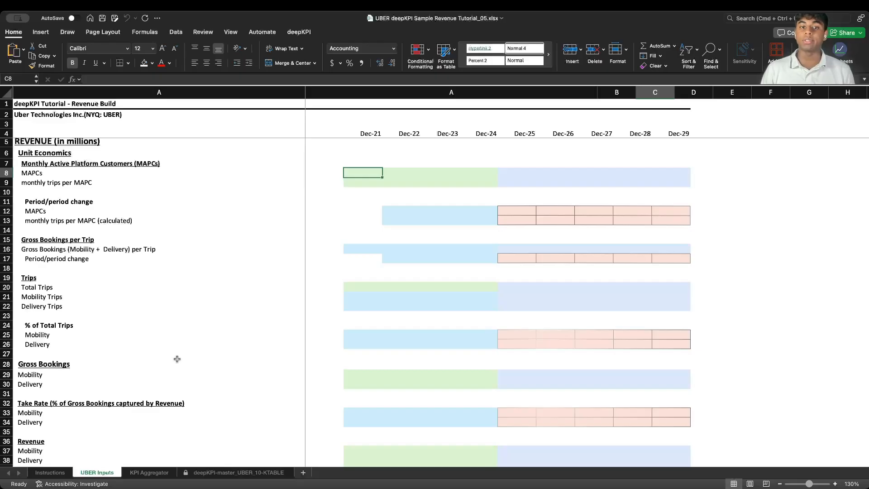
Select the first Mobility revenue cell, C18, on the KPI Aggregator sheet and look up UBER - Uber Technologies, Inc in deepKPI.
key("ctrl+Page_Down")
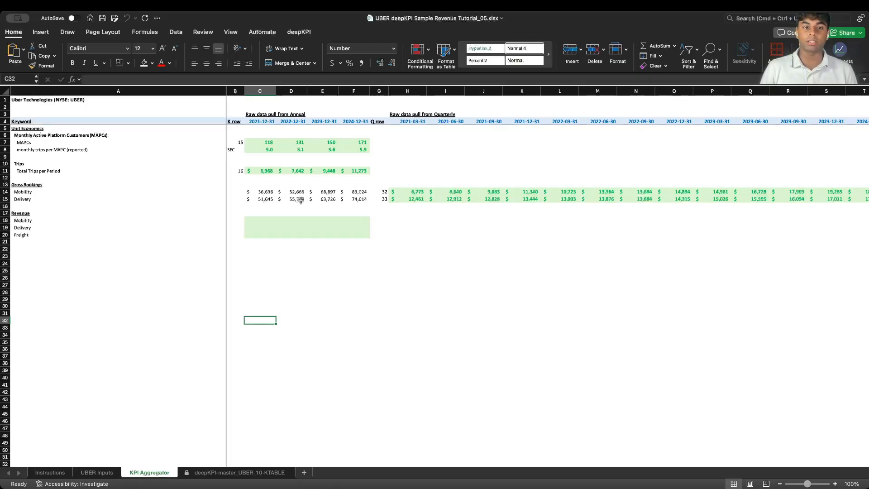
left_click(251, 220)
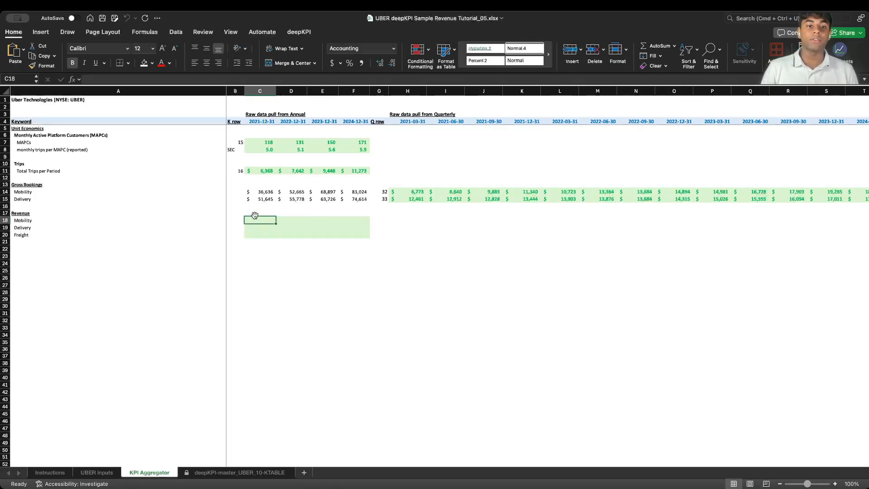
left_click(298, 33)
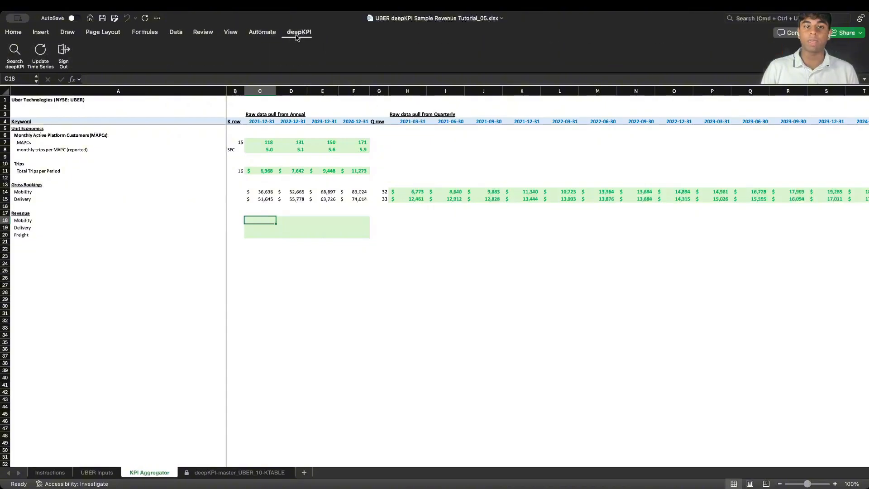
left_click(15, 54)
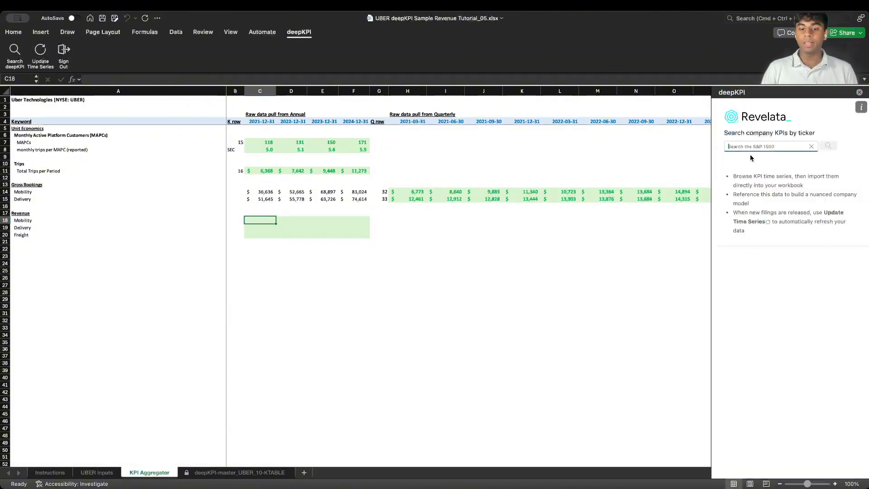
type("uber")
left_click(752, 158)
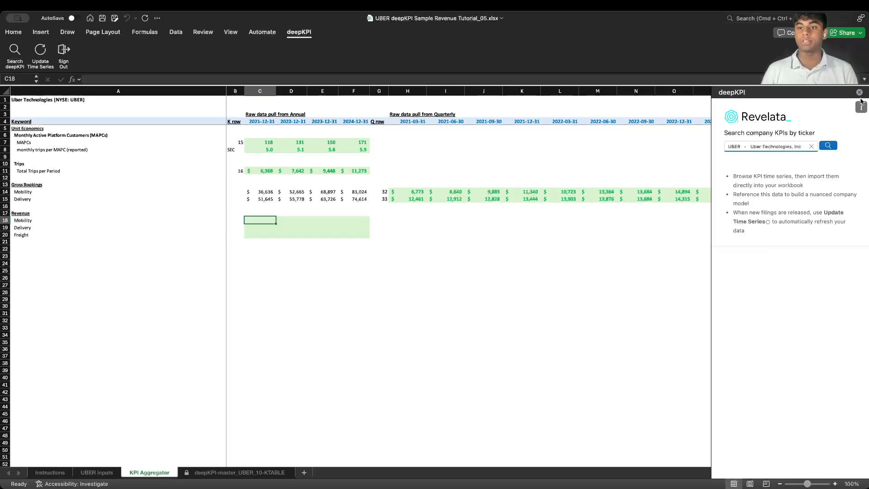
left_click(828, 146)
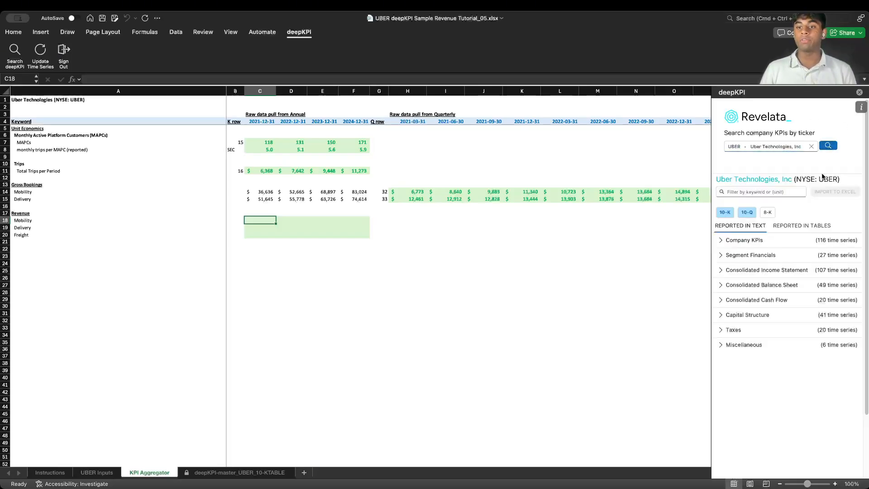
Filter Uber's time series by Revenue, show those reported in tables, and expand the Item 7 management's discussion group.
left_click(790, 192)
type("reven")
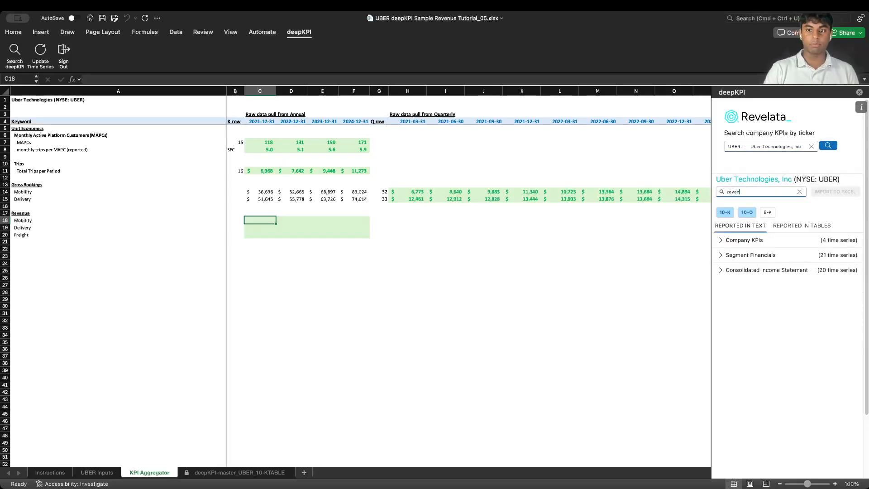
type("ue")
left_click(802, 226)
left_click(797, 261)
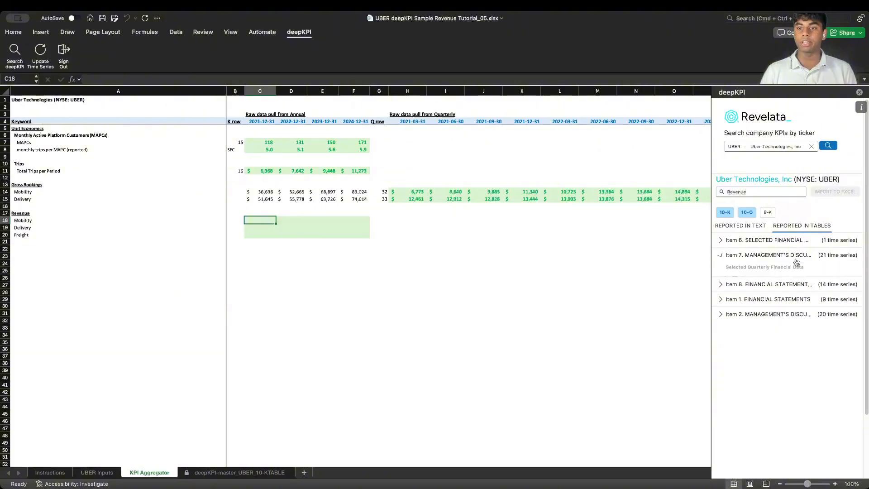
scroll(797, 262, "down", 5)
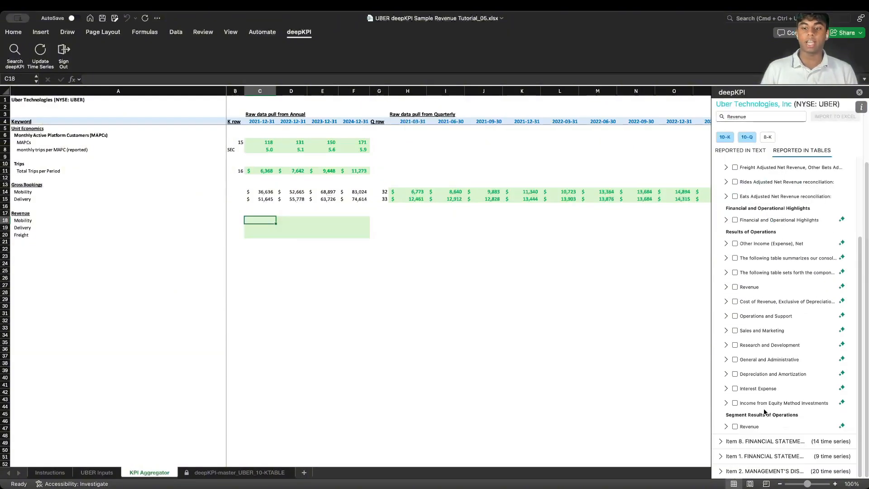
Import the Revenue table under Segment Results of Operations into the workbook.
left_click(745, 427)
scroll(733, 362, "down", 3)
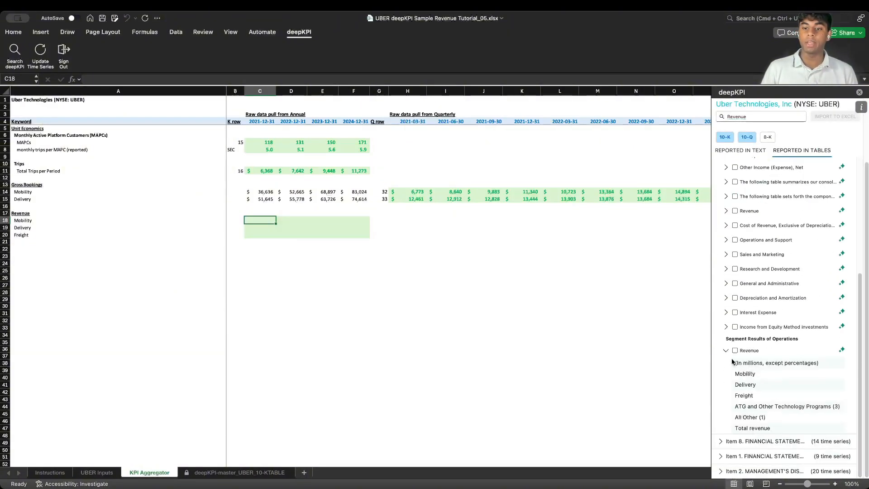
left_click(735, 351)
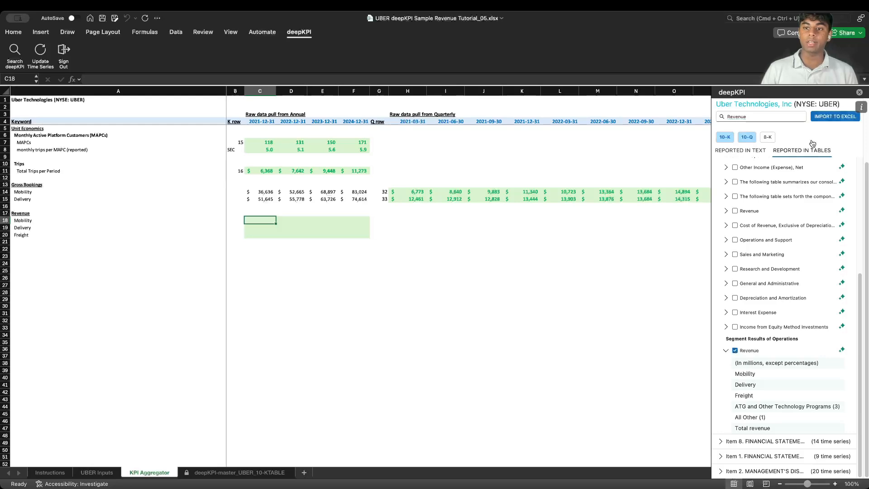
left_click(834, 117)
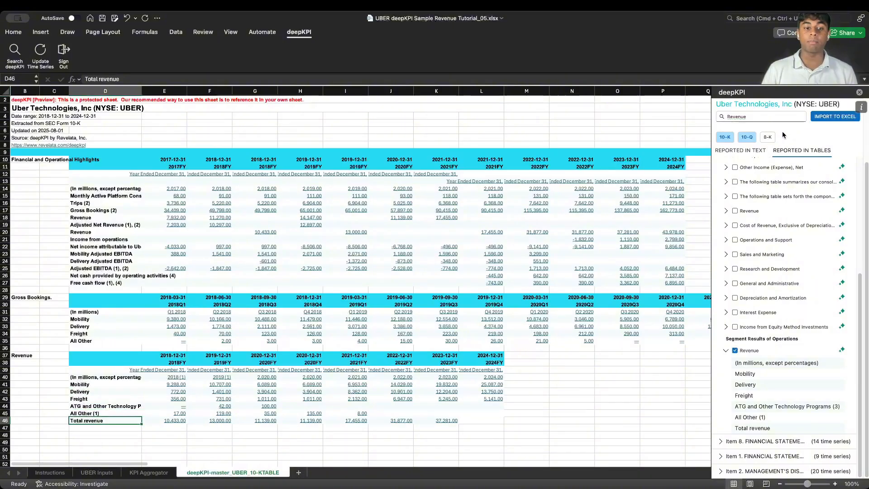
Close deepKPI and link C18 on KPI Aggregator to the 2021 Mobility revenue, cell I41 of deepKPI-master_UBER_10-KTABLE.
left_click(859, 93)
key("ctrl+Page_Up")
type("=")
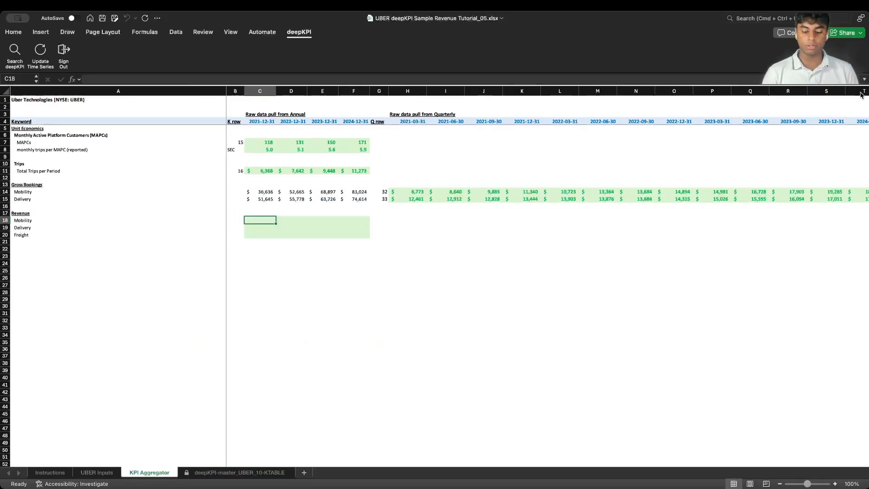
key("ctrl+Page_Down")
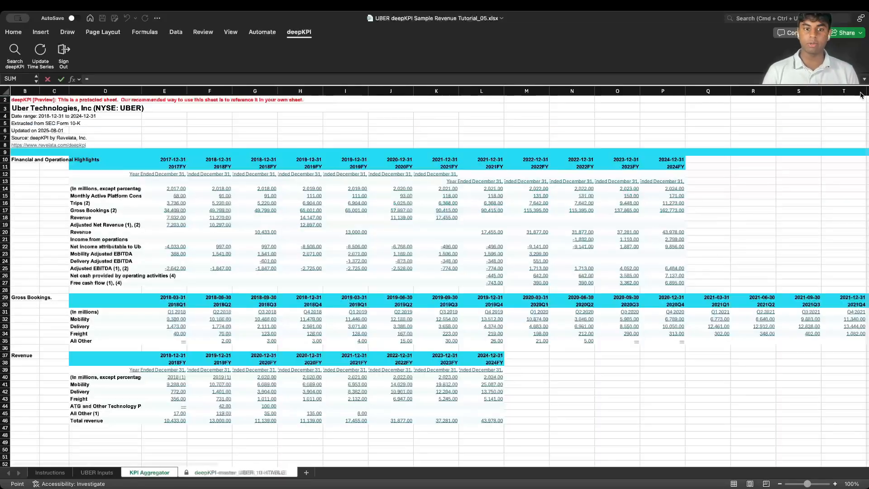
left_click(330, 387)
key("Return")
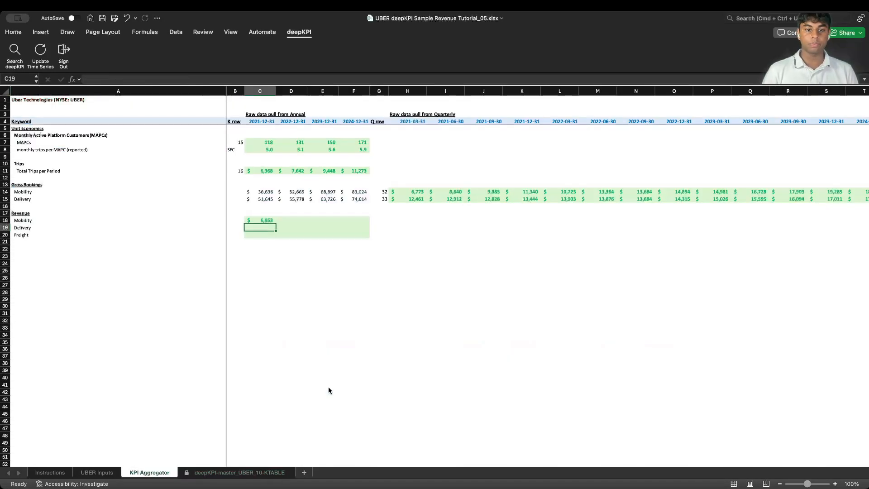
Copy the C18 link across C18:F20 to cover Mobility, Delivery and Freight revenue for 2021 to 2024.
key("super+c")
key("shift+Down")
key("shift+Down")
key("shift+Right")
key("shift+Right")
key("shift+Right")
key("Return")
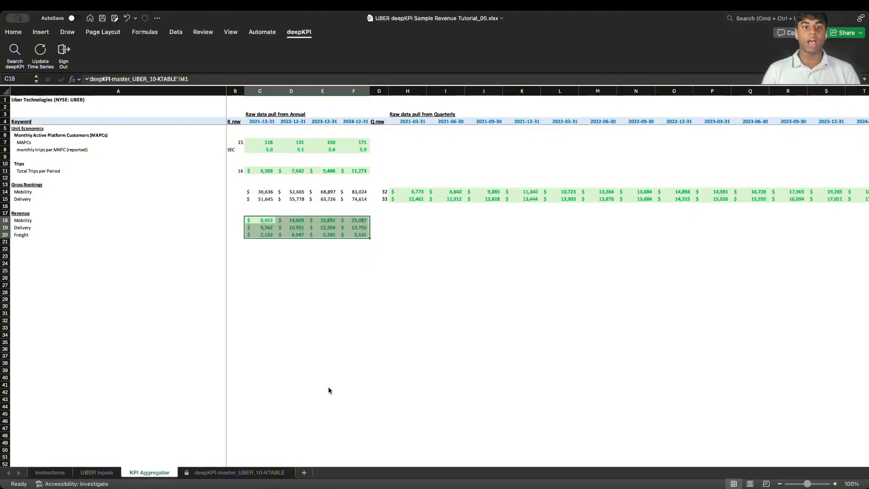
On UBER Inputs, link the Dec-21 MAPCs cell C8 to cell C7 of the KPI Aggregator sheet.
key("Up")
key("Up")
key("Left")
key("Left")
key("ctrl+Page_Up")
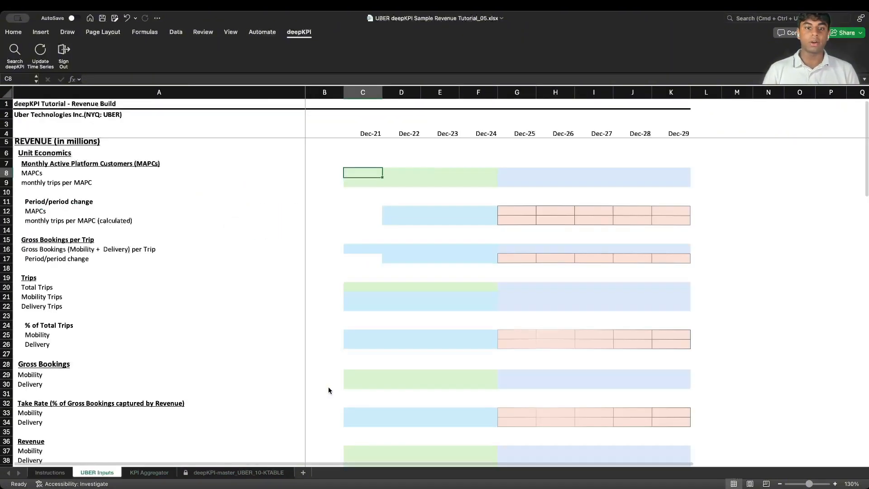
type("=")
key("ctrl+Page_Down")
key("Up")
key("Up")
key("Up")
key("Up")
key("Up")
key("Up")
key("Up")
key("Up")
key("Up")
key("Right")
key("Right")
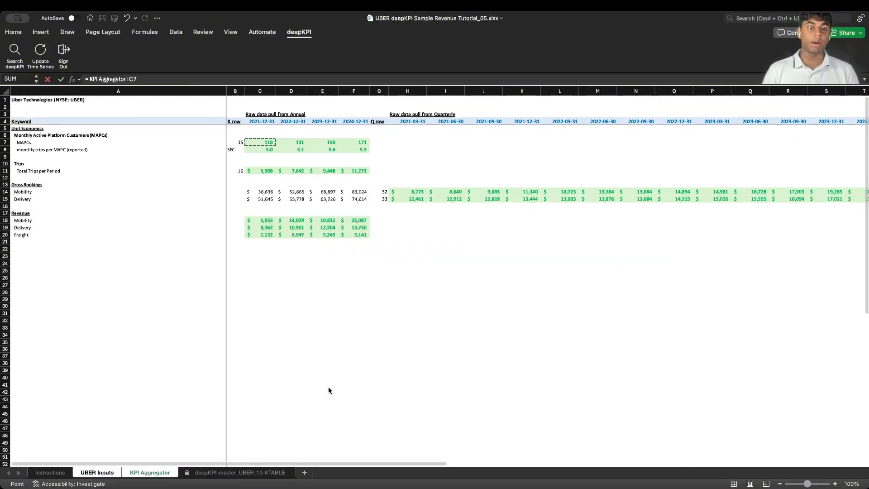
key("Return")
Copy the C8 link across C8:F9 for MAPCs and monthly trips per MAPC, Dec-21 through Dec-24.
key("super+c")
key("shift+Right")
key("shift+Down")
key("shift+Right")
key("shift+Right")
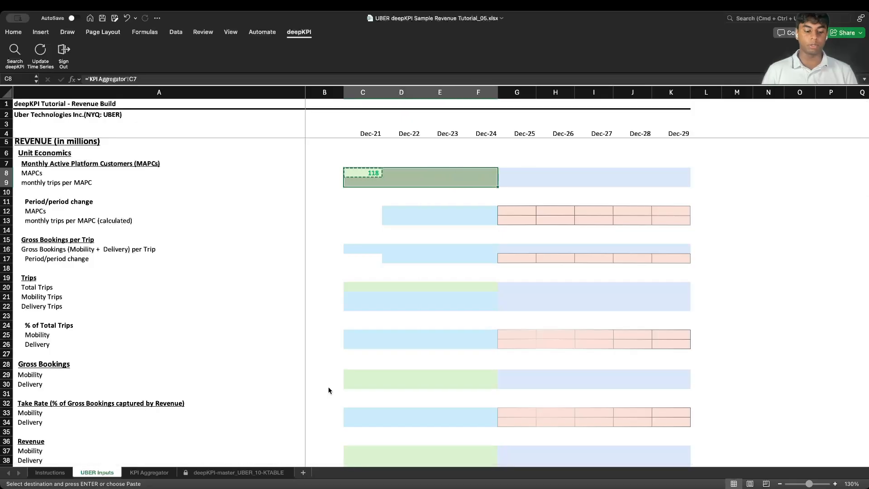
key("Return")
Link the Dec-21 Total Trips cell C20 on UBER Inputs to cell C11 of KPI Aggregator.
key("Down")
key("Down")
key("Down")
key("Down")
key("Down")
key("Down")
key("Down")
key("Down")
key("Down")
key("Down")
key("Down")
key("Down")
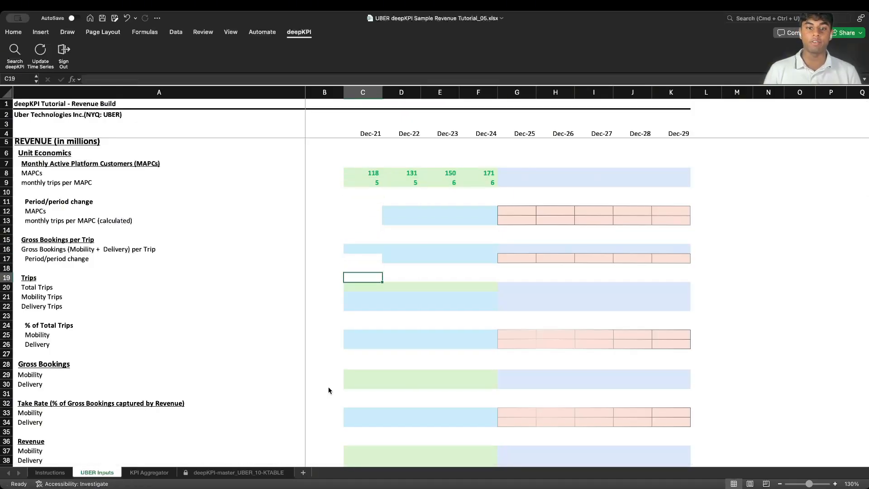
type("=")
key("ctrl+Page_Down")
key("Down")
key("Down")
key("Down")
key("Down")
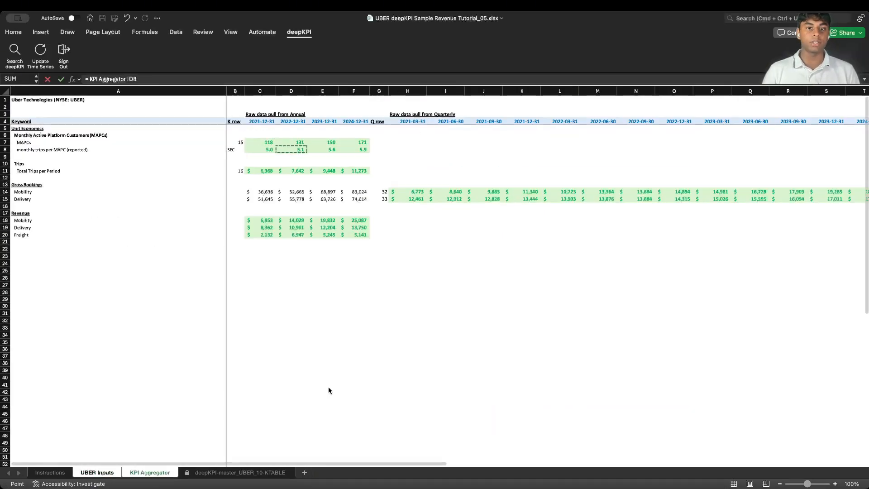
key("Return")
Copy the Total Trips link from C20 across to F20, Dec-22 through Dec-24.
key("Up")
key("ctrl+c")
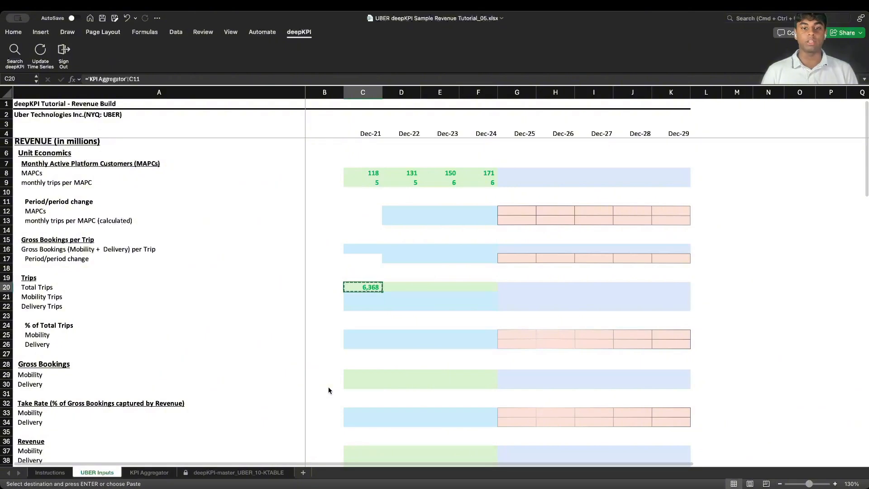
key("shift+Right")
key("shift+Right")
key("shift+Right")
key("Return")
Link the Dec-21 Mobility gross bookings cell C29 on UBER Inputs to cell C14 of KPI Aggregator.
key("Down")
key("Down")
key("Down")
key("Down")
key("Down")
key("Down")
key("Down")
key("Down")
key("Down")
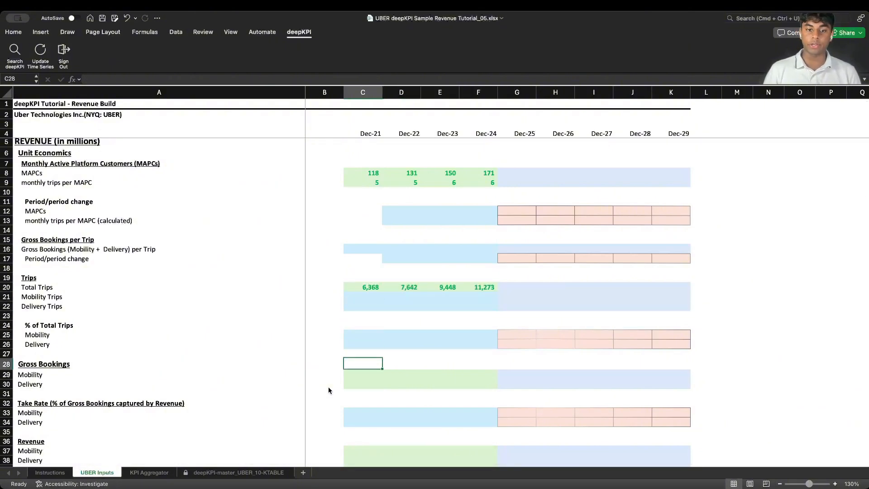
type("=")
key("ctrl+Page_Down")
key("Down")
key("Down")
key("Down")
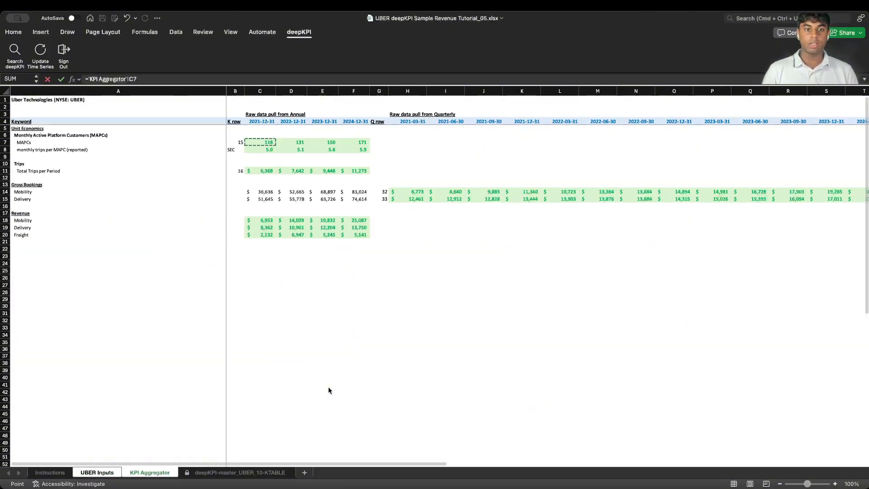
key("Return")
Copy the C29 link across C29:F30 for Mobility and Delivery gross bookings, Dec-21 through Dec-24.
key("Up")
key("ctrl+c")
key("shift+Down")
key("shift+Right")
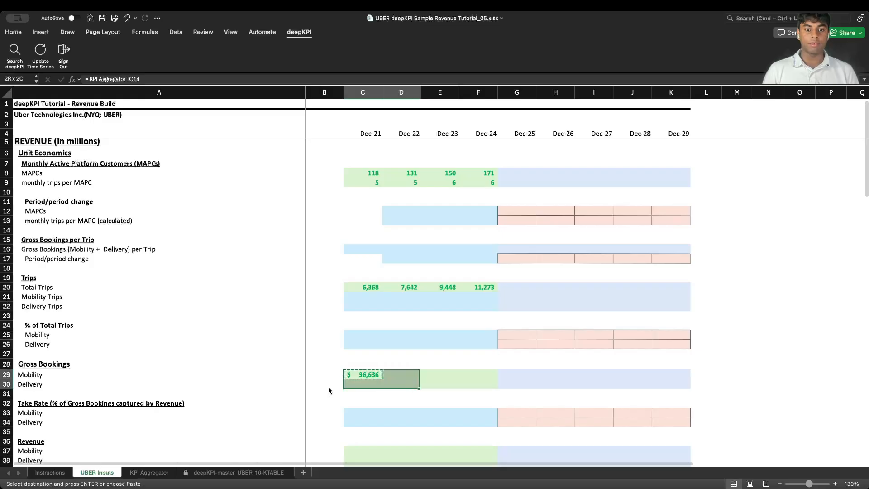
key("shift+Right")
key("shift+Right")
key("Return")
Link the Dec-21 Mobility revenue cell C37 on UBER Inputs to cell C18 of KPI Aggregator.
key("Down")
key("Down")
key("Down")
key("Down")
key("Down")
key("Down")
key("Down")
key("Down")
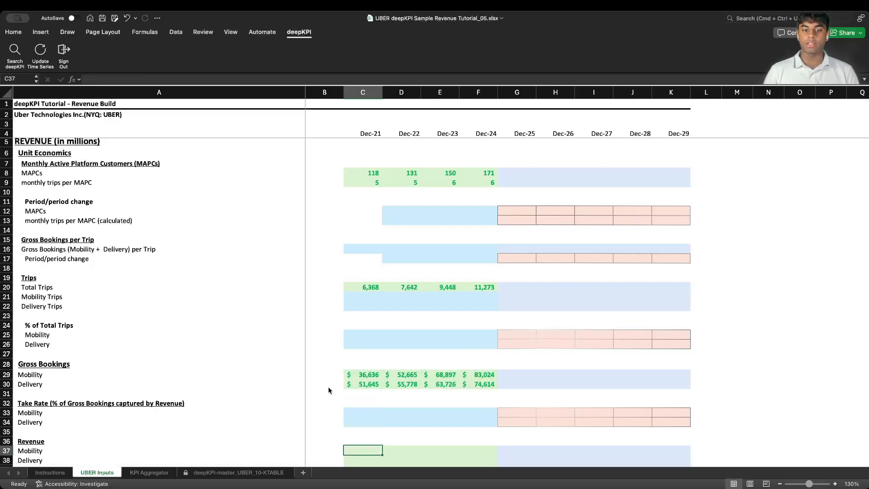
type("=")
key("ctrl+Page_Down")
key("ctrl+Down")
key("ctrl+Down")
key("ctrl+Down")
key("ctrl+Down")
key("ctrl+Down")
key("ctrl+Down")
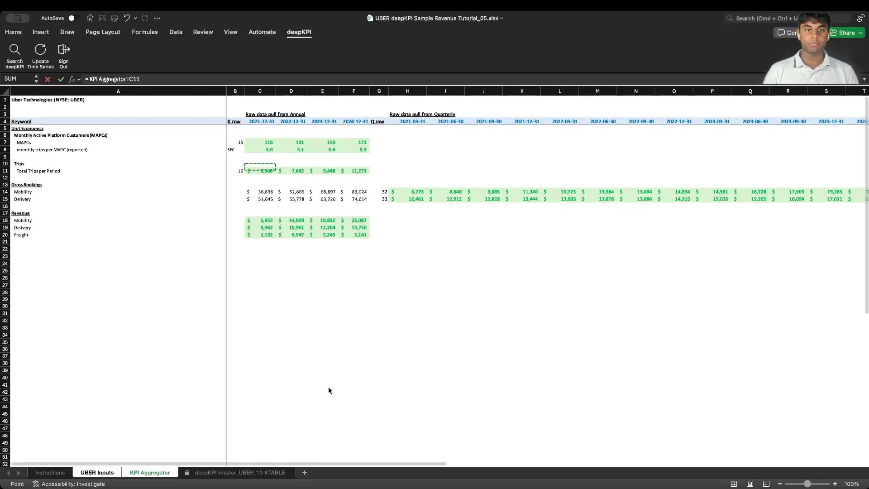
key("Return")
Copy the C37 link across C37:F39 for Mobility, Delivery and Freight revenue, Dec-21 through Dec-24.
key("ctrl+c")
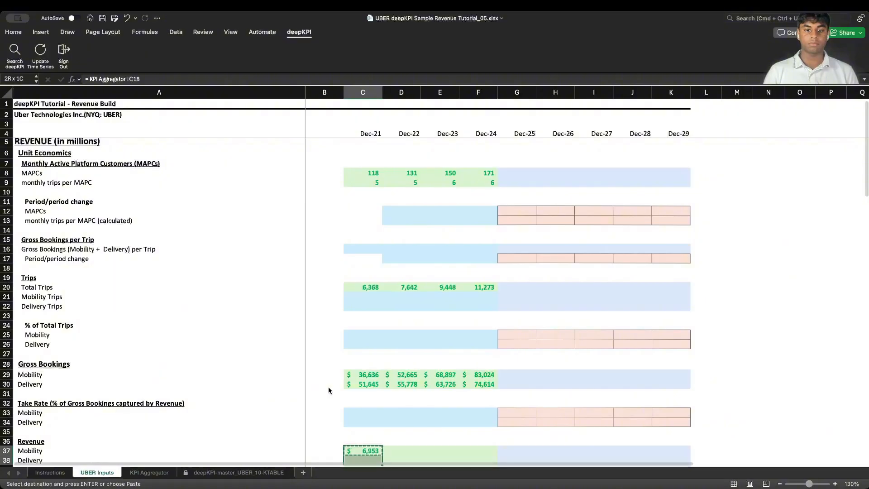
key("shift+Down")
key("shift+Down")
key("shift+Right")
key("shift+Right")
key("shift+Right")
key("Return")
key("ctrl+Up")
key("ctrl+Up")
key("ctrl+Up")
key("ctrl+Up")
key("ctrl+Up")
key("ctrl+Up")
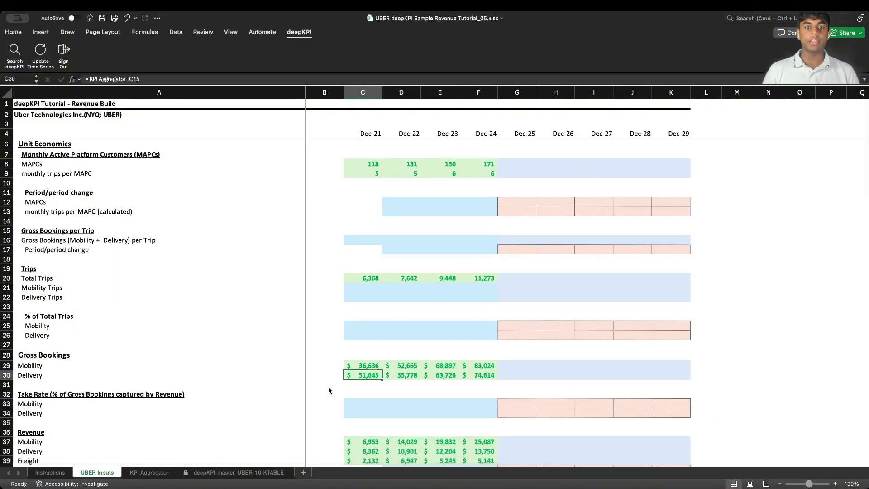
key("Down")
key("Down")
key("Down")
key("Down")
key("Down")
key("Down")
key("Down")
key("Down")
key("Down")
key("Down")
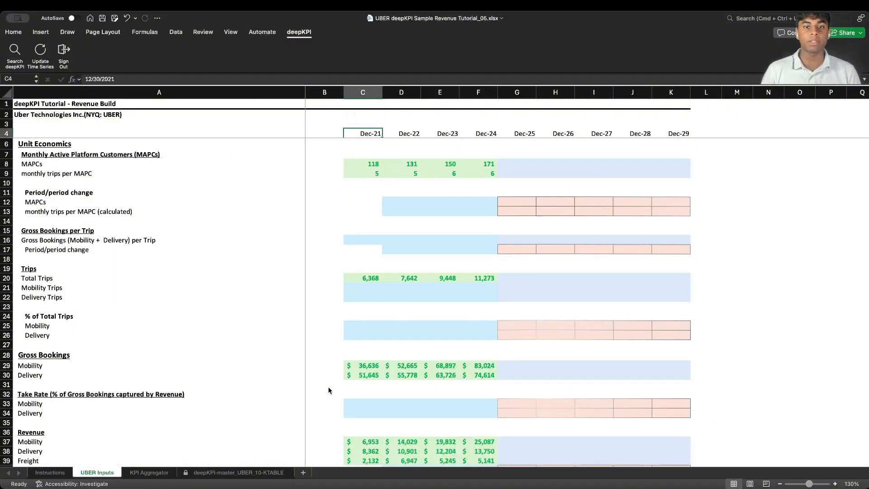
Calculate the Dec-22 MAPCs period change in D12 with the formula =D8/C8-1.
key("Right")
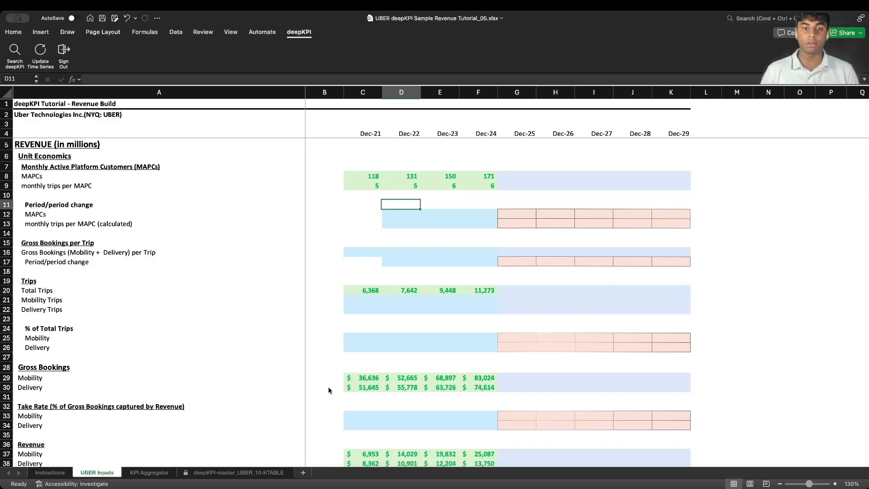
key("Down")
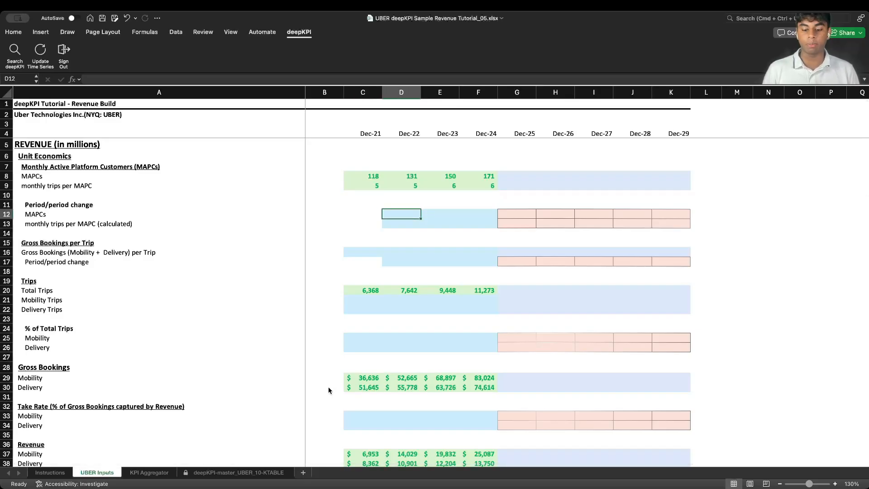
type("=")
key("Up")
key("Up")
key("Up")
key("Up")
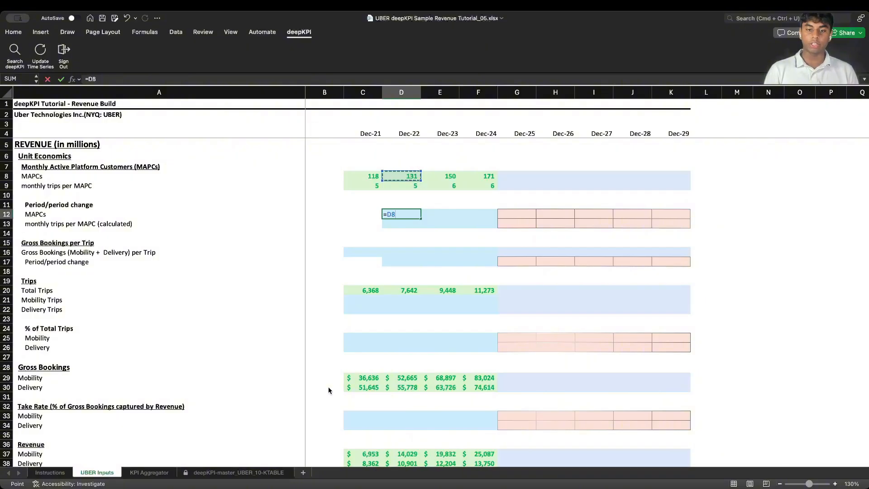
type("/")
key("Left")
key("Up")
key("Up")
key("Up")
key("Up")
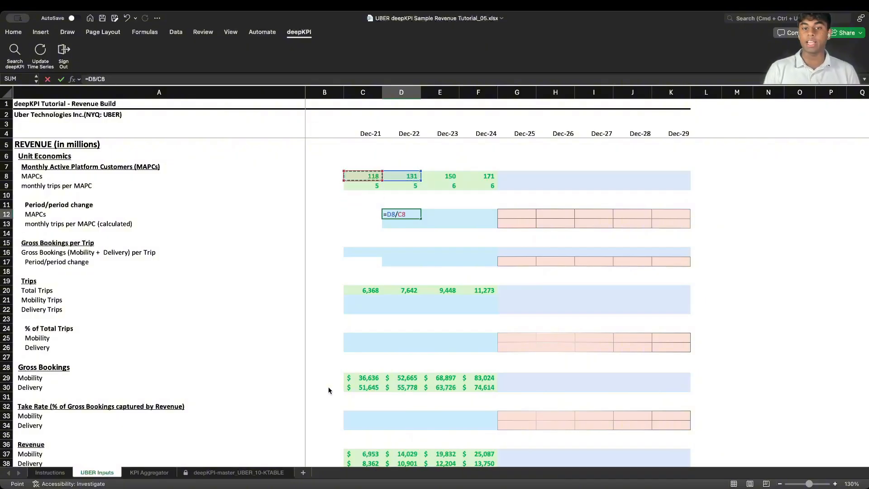
type("-1")
key("ctrl+Return")
Copy the D12 growth formula across D12:F13 for MAPCs and monthly trips per MAPC, Dec-22 through Dec-24.
key("super+c")
key("shift+Right")
key("shift+Right")
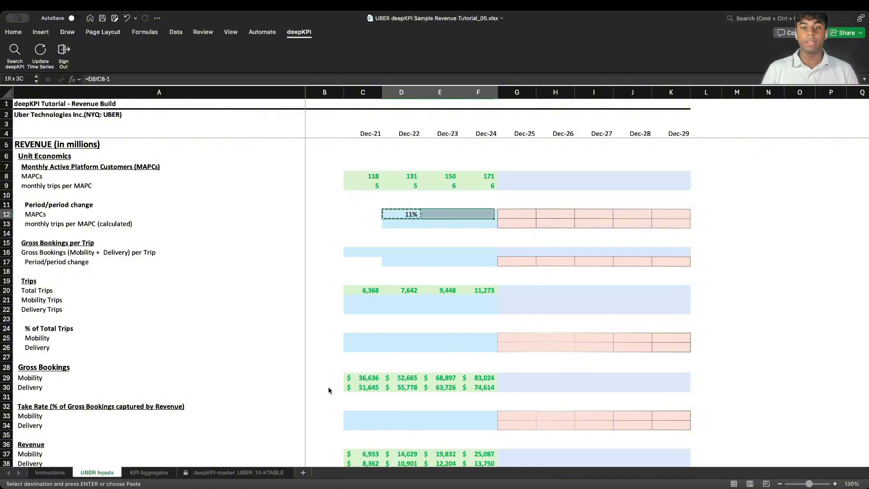
key("shift+Down")
key("Return")
Set the Dec-25 MAPCs change in G12 to the average of D12:F12 and fill the formula down to G13.
key("Right")
key("Right")
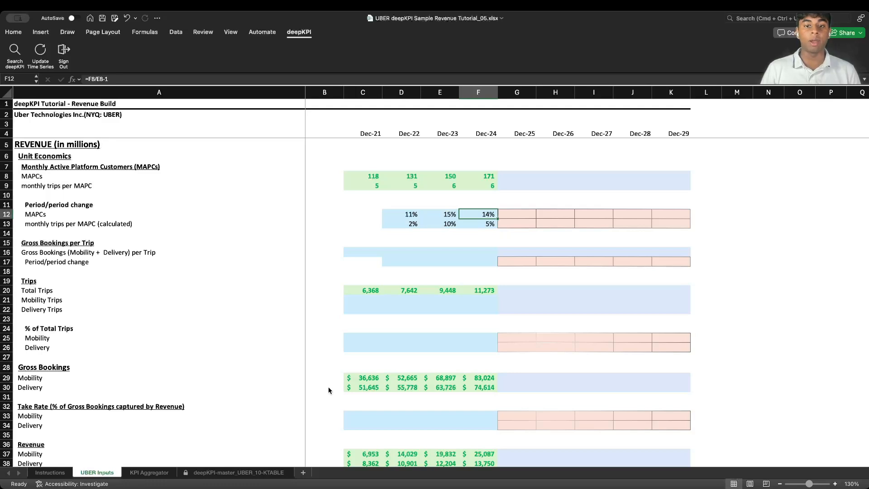
key("Right")
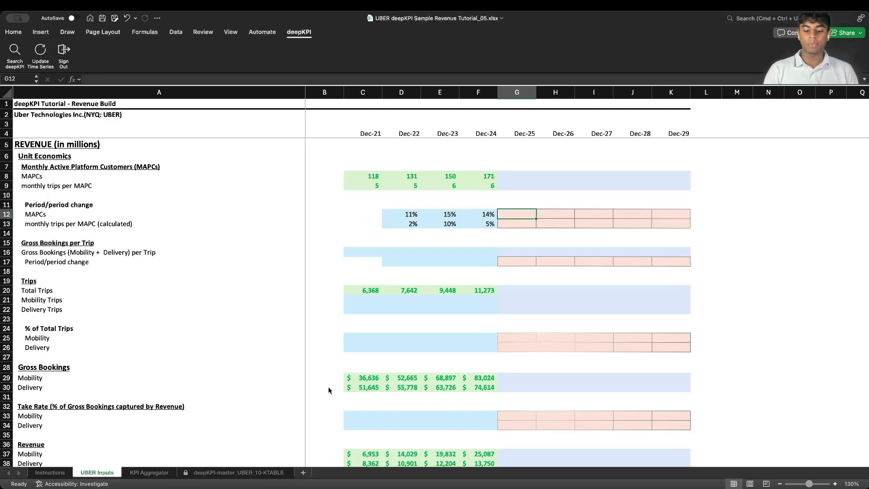
type("=AVERAGE(")
key("Left")
key("shift+Left")
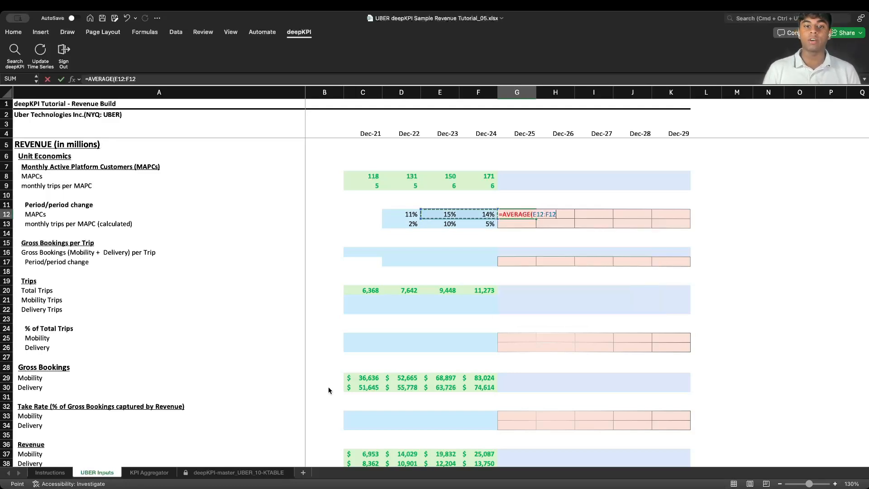
key("Return")
key("shift+Up")
key("ctrl+d")
Set the Dec-26 MAPCs change in H12 equal to G12 and copy it across H12:K13 through Dec-29.
key("Right")
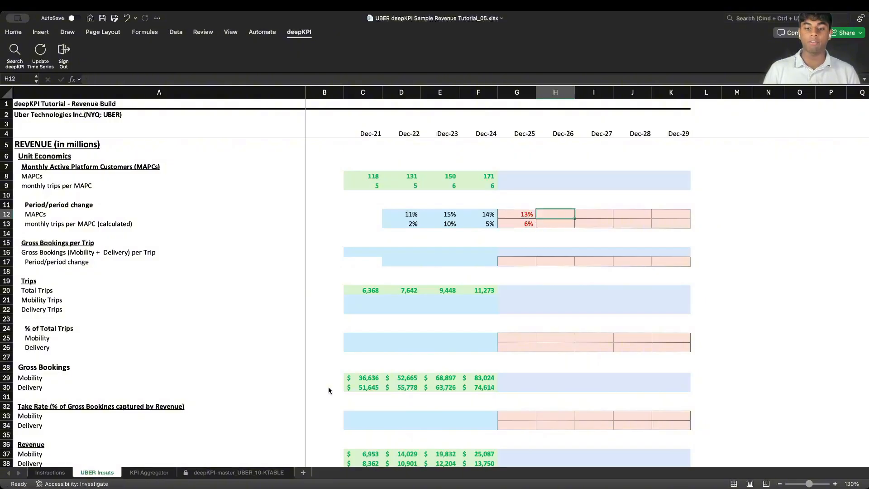
type("=")
key("Left")
key("Return")
key("Up")
key("ctrl+c")
key("shift+Down")
key("shift+Right")
key("shift+Right")
key("shift+Right")
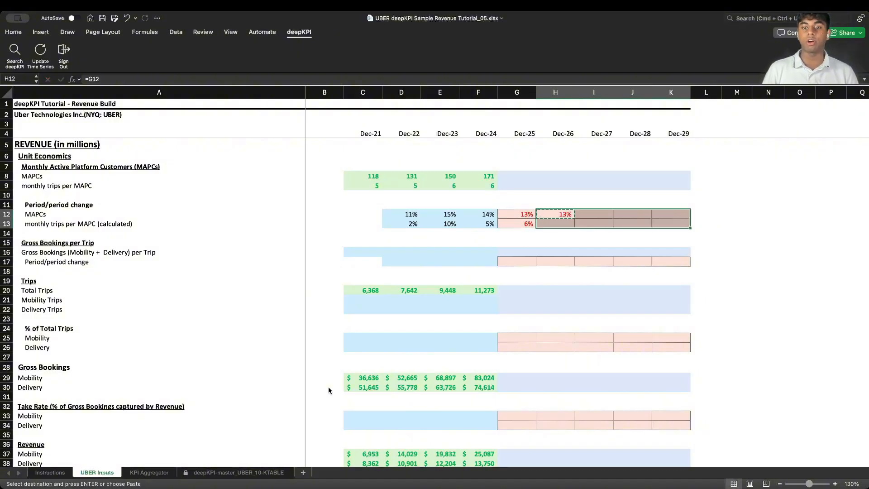
key("Return")
Forecast Dec-25 MAPCs in G8 with the formula =F8*(1+G12).
key("Up")
key("Up")
key("Up")
key("Up")
key("Left")
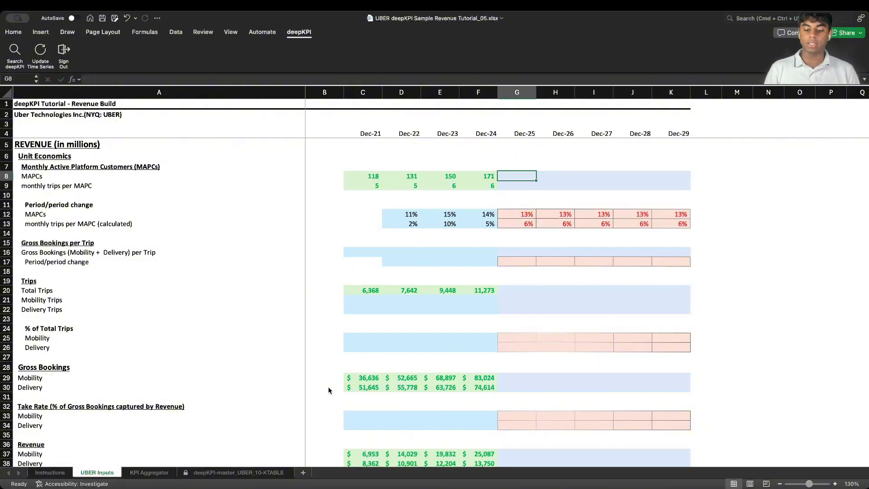
type("=")
key("Left")
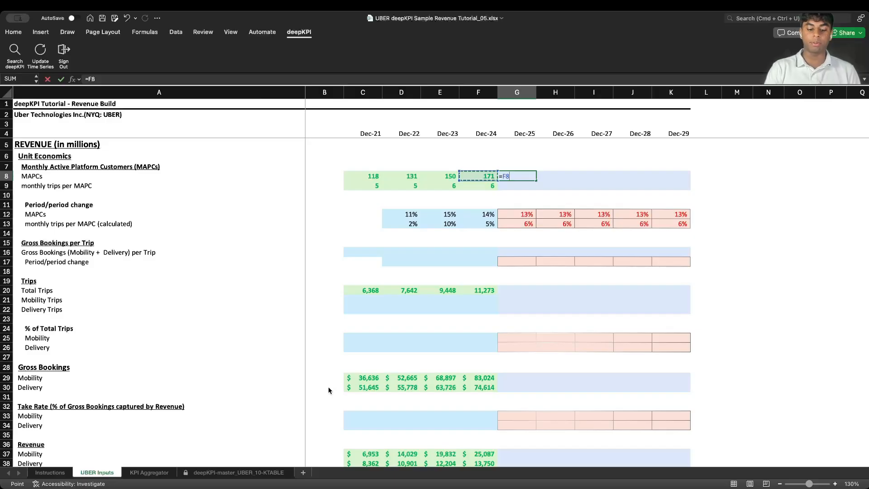
type("*")
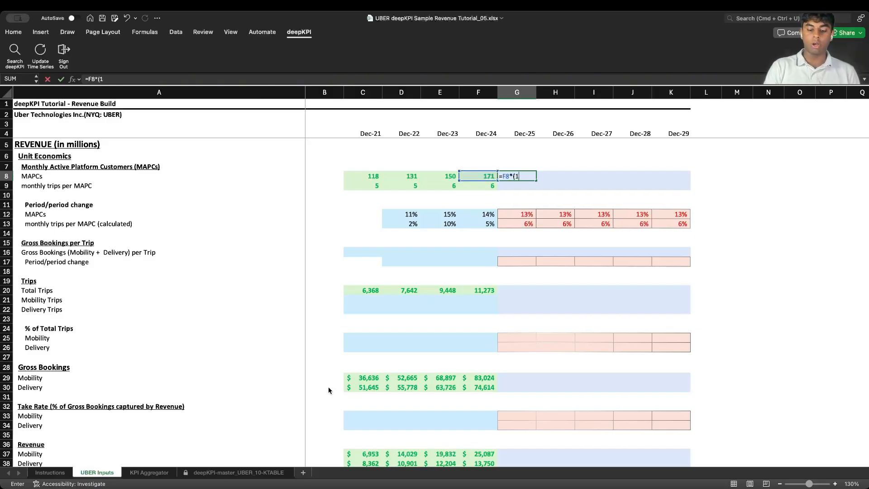
type("(1+")
key("Down")
key("Down")
key("Down")
key("Down")
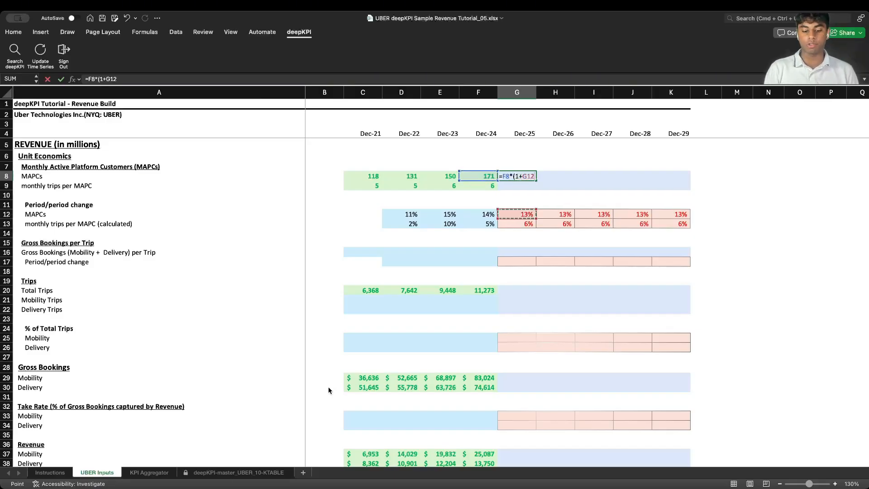
type(")")
key("Return")
Copy the G8 MAPCs forecast formula across G8:K8 for Dec-25 through Dec-29.
key("Up")
key("super+c")
key("shift+Right")
key("shift+Right")
key("shift+Right")
key("shift+Right")
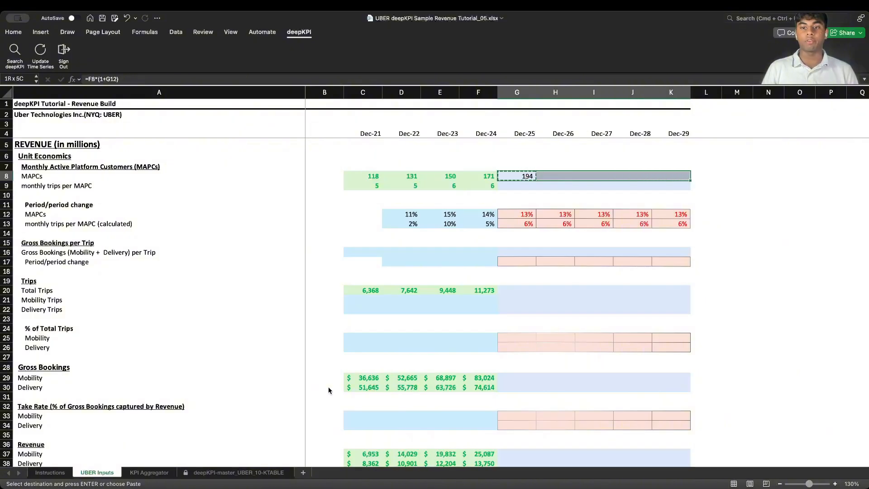
key("super+v")
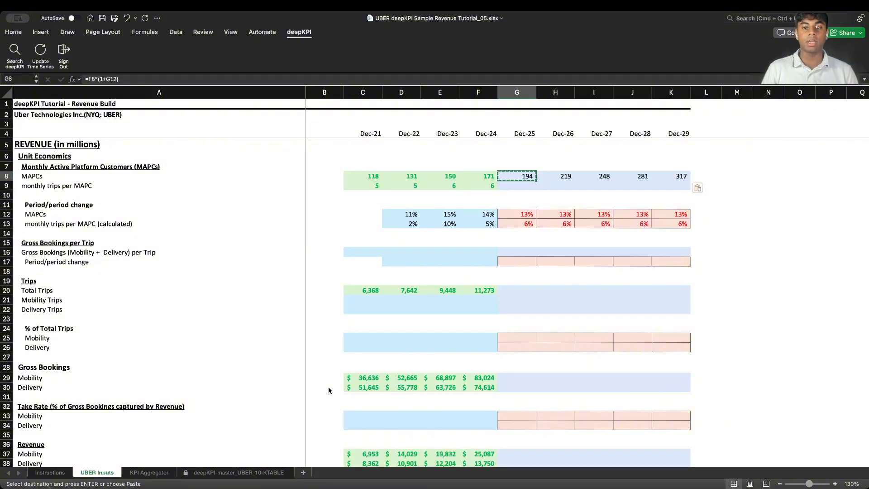
Copy the G8:K8 forecast formulas down to G9:K9 for monthly trips per MAPC.
key("shift+super+Right")
key("super+c")
key("Down")
key("super+v")
key("Escape")
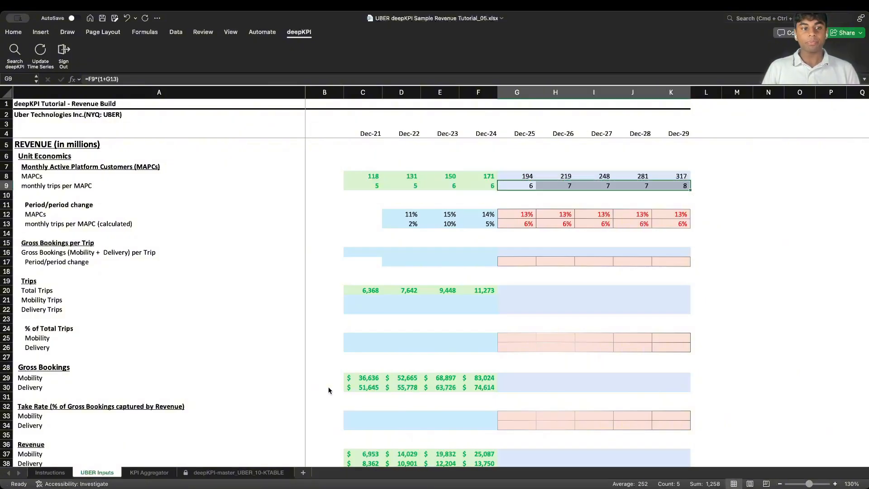
Calculate Dec-21 gross bookings per trip in C16 with the formula =SUM(C29:C30)/C20.
key("Down")
key("Down")
key("Down")
key("Down")
key("Down")
key("Down")
key("Down")
key("Down")
key("Down")
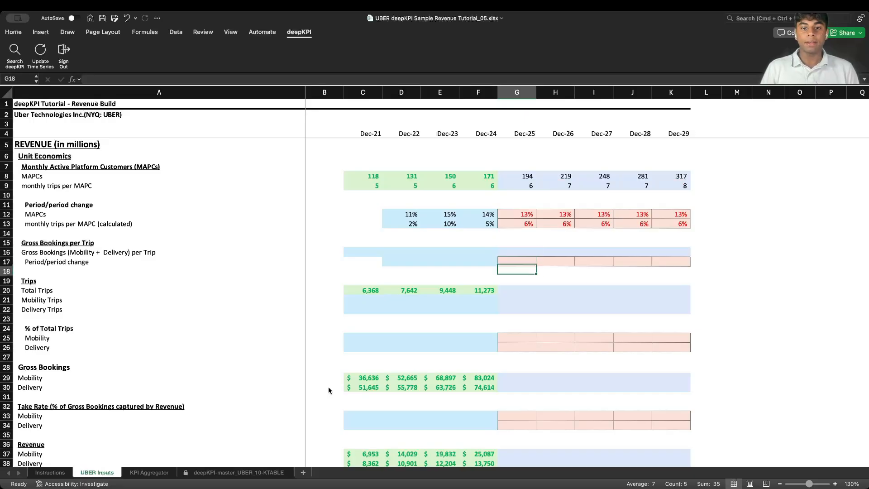
key("Down")
key("Left")
key("Left")
key("Left")
key("Left")
key("Up")
key("Up")
key("Up")
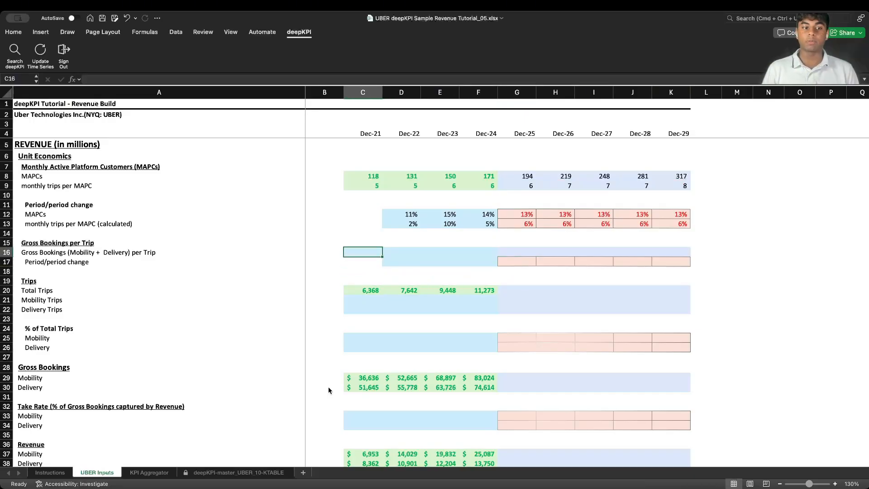
type("=SUM(")
key("super+Down")
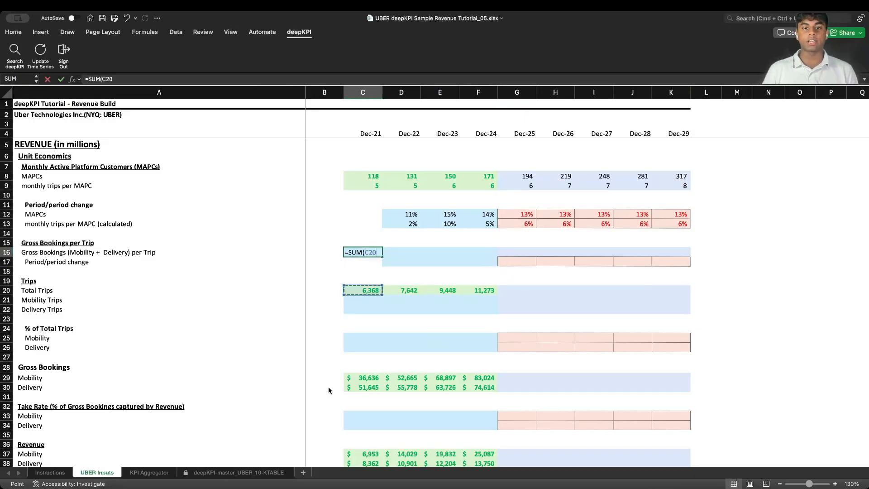
key("super+Down")
key("shift+Down")
type(")")
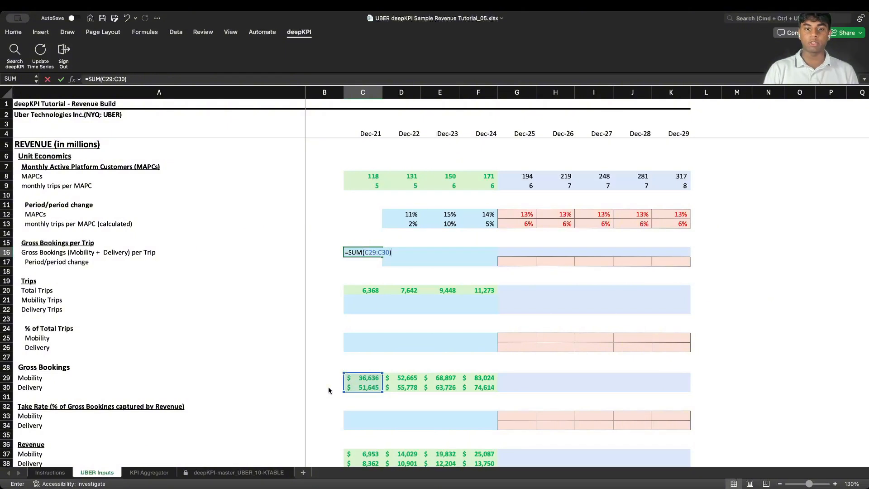
type("/")
key("super+Down")
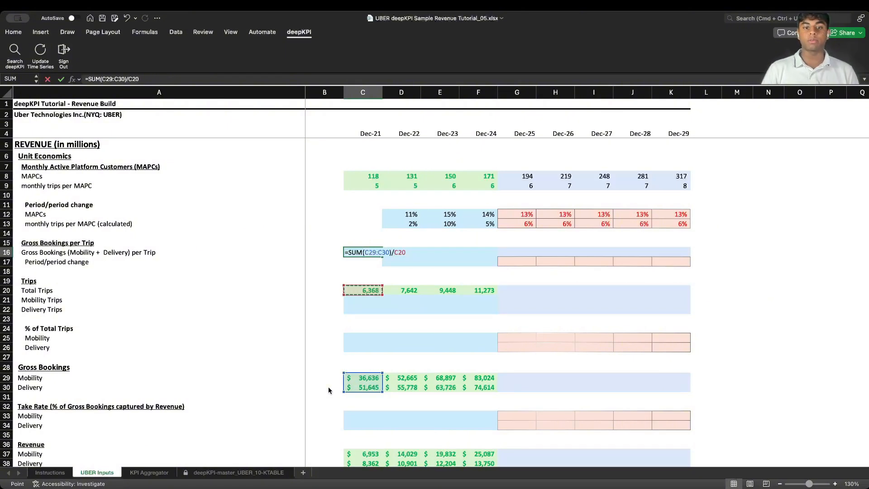
key("ctrl+Return")
Copy the C16 gross bookings per trip formula across C16:F16 for Dec-21 through Dec-24.
key("super+c")
key("shift+Right")
key("shift+Right")
key("shift+Right")
key("super+v")
key("Escape")
Calculate the Dec-22 change in gross bookings per trip in D17 with the formula =D16/C16-1.
key("Down")
key("Right")
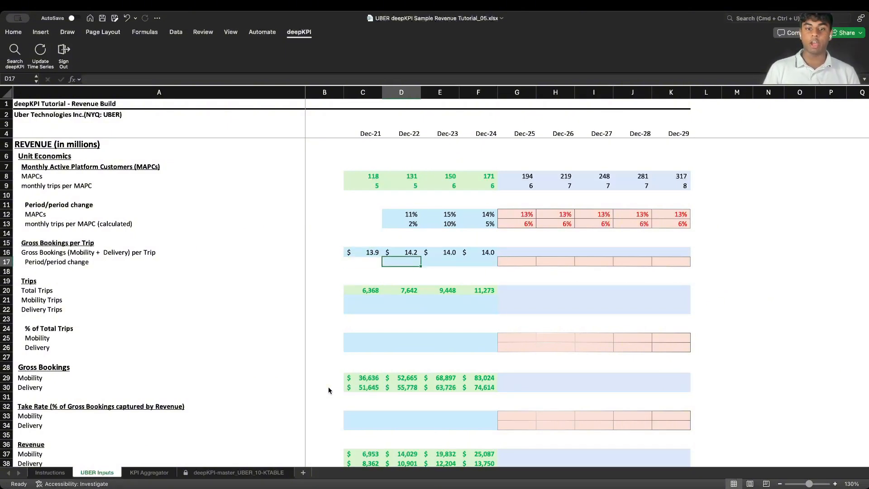
type("=")
key("Up")
type("/")
key("Left")
key("Up")
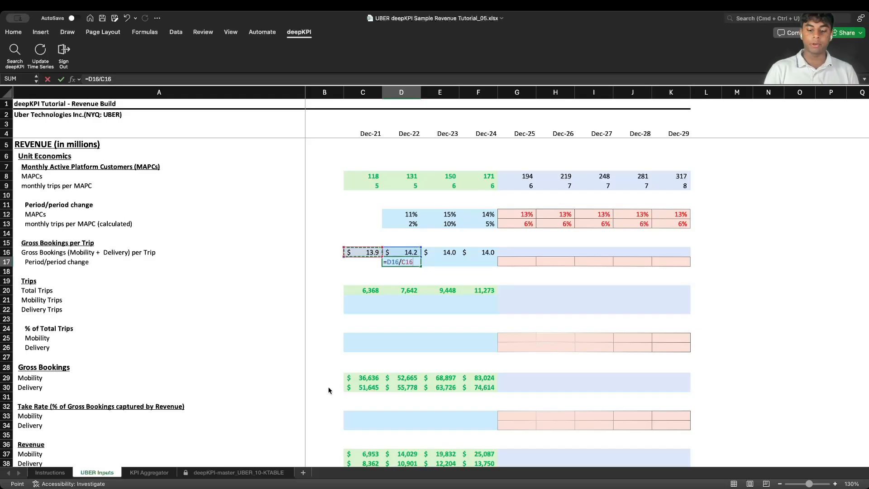
type("-1")
key("ctrl+Return")
Copy the D17 period change formula across D17:F17 through Dec-24.
key("super+c")
key("shift+Right")
key("shift+Right")
key("super+v")
key("Escape")
Set the Dec-25 gross bookings per trip change in G17 to =AVERAGE(D17:F17).
key("Right")
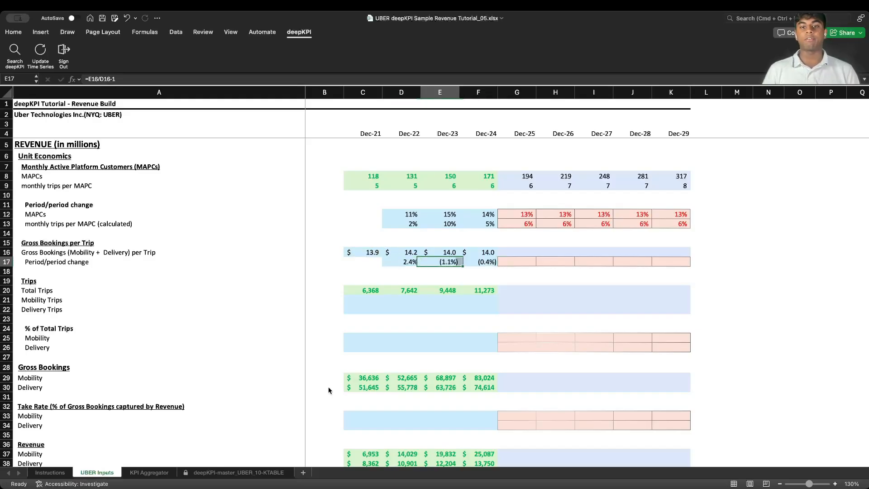
key("Right")
key("Right")
type("=av")
key("Tab")
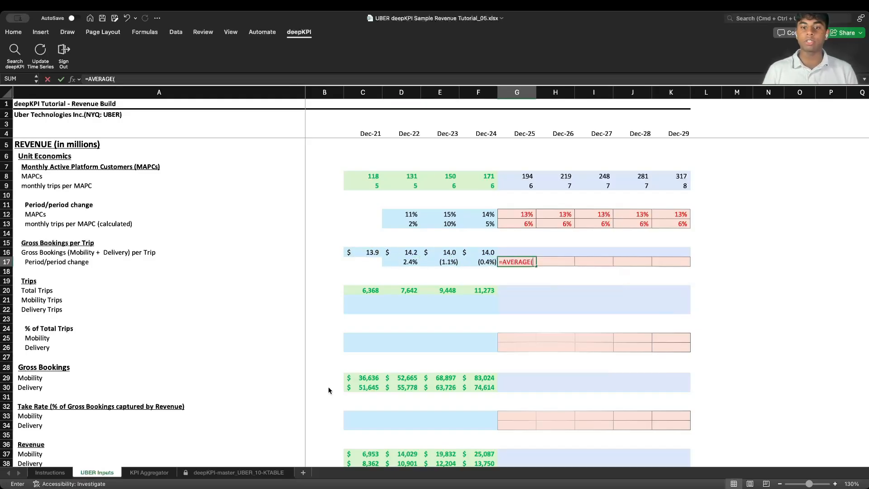
key("Left")
key("shift+Left")
key("shift+Left")
key("ctrl+Return")
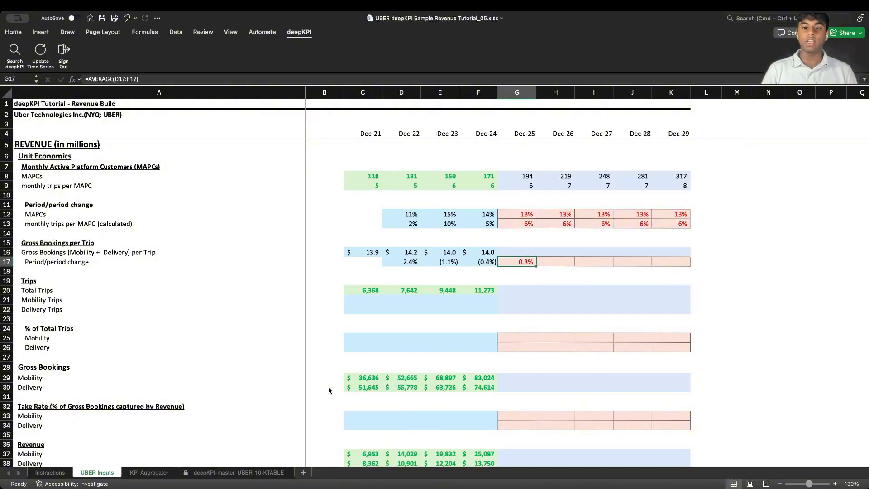
Set the Dec-26 change in H17 equal to G17 and copy it across H17:K17 through Dec-29.
key("Right")
type("=")
key("Left")
key("ctrl+Return")
key("super+c")
key("shift+Right")
key("shift+Right")
key("shift+Right")
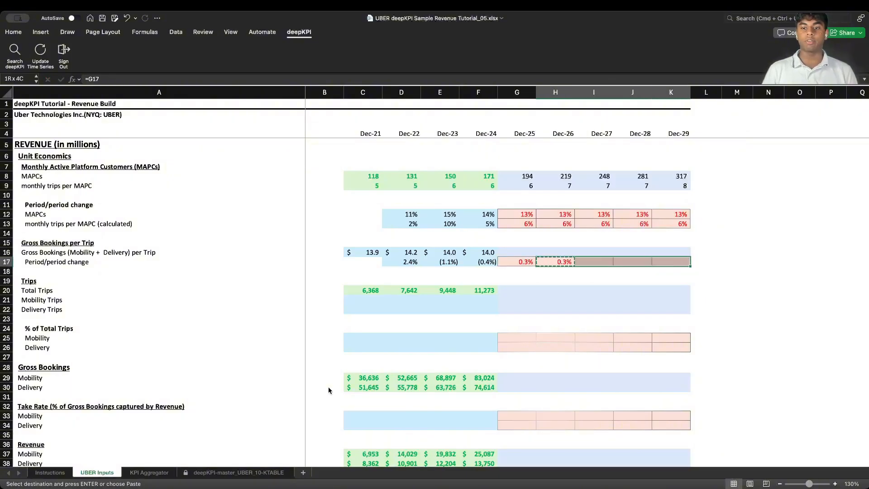
key("super+v")
Forecast Dec-25 gross bookings per trip in G16 with the formula =F16*(1+G17).
key("Left")
key("Up")
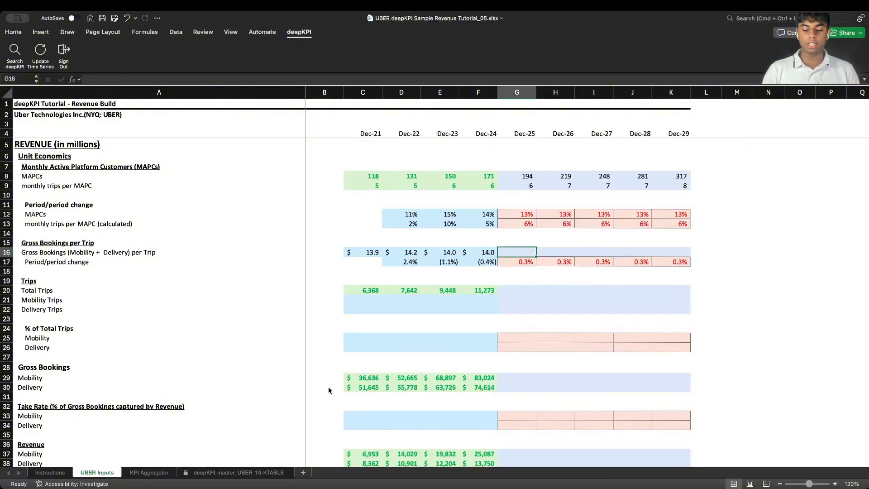
type("=")
key("Left")
type("*(")
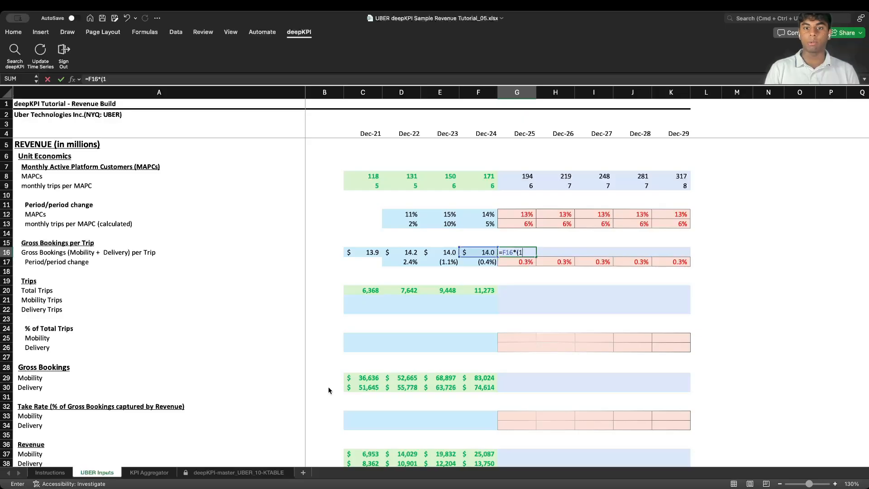
type("1+")
key("Down")
type(")")
key("ctrl+Return")
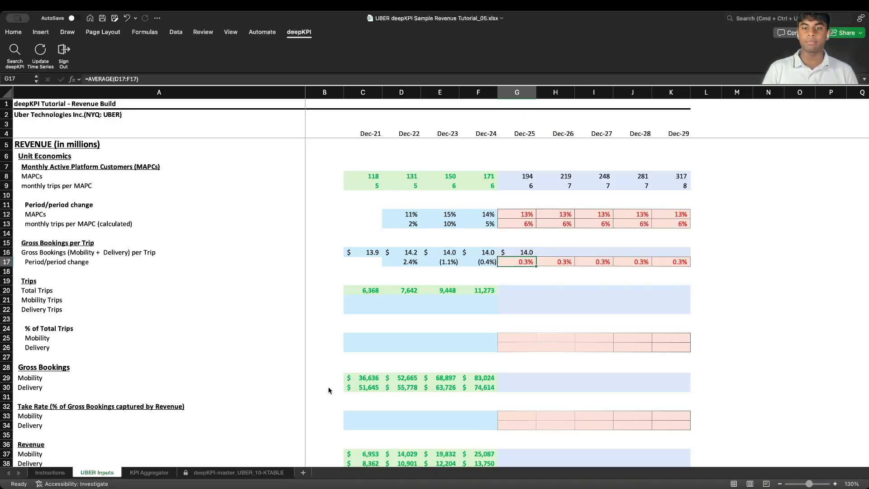
Copy the G16 gross bookings per trip forecast across G16:K16 for Dec-25 through Dec-29.
key("super+c")
key("shift+Right")
key("shift+Right")
key("shift+Right")
key("shift+Right")
key("Return")
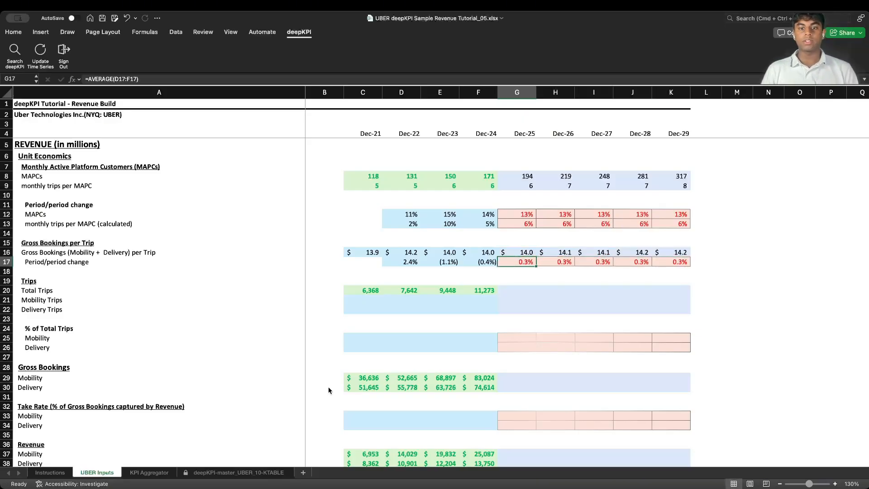
Calculate Dec-21 mobility trips in C21 with the formula =C29/C$16.
key("Down")
key("Down")
key("Down")
key("Down")
key("Down")
key("Left")
key("Left")
key("Left")
key("Left")
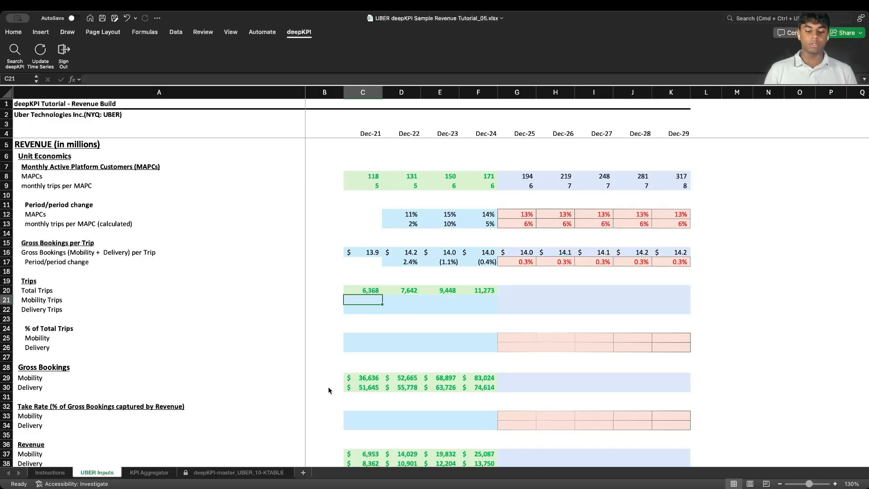
type("=C29/")
key("Up")
key("Up")
key("Up")
key("Up")
key("Up")
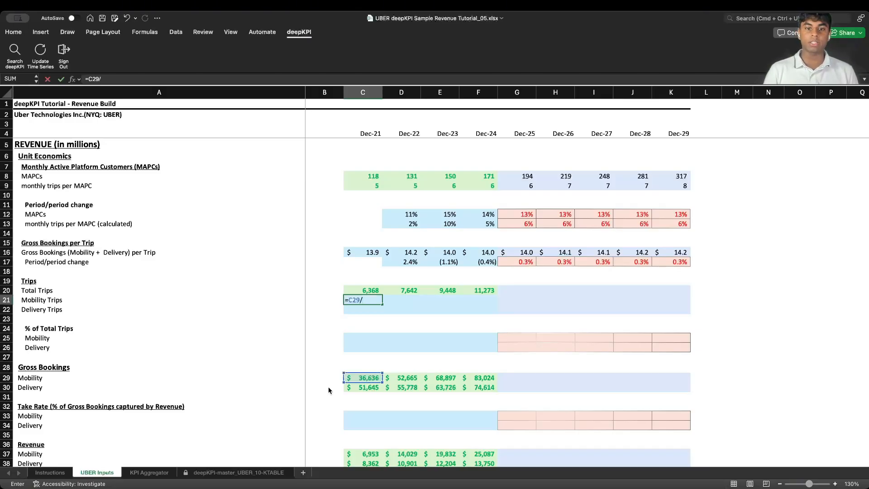
key("F4")
key("F4")
key("Return")
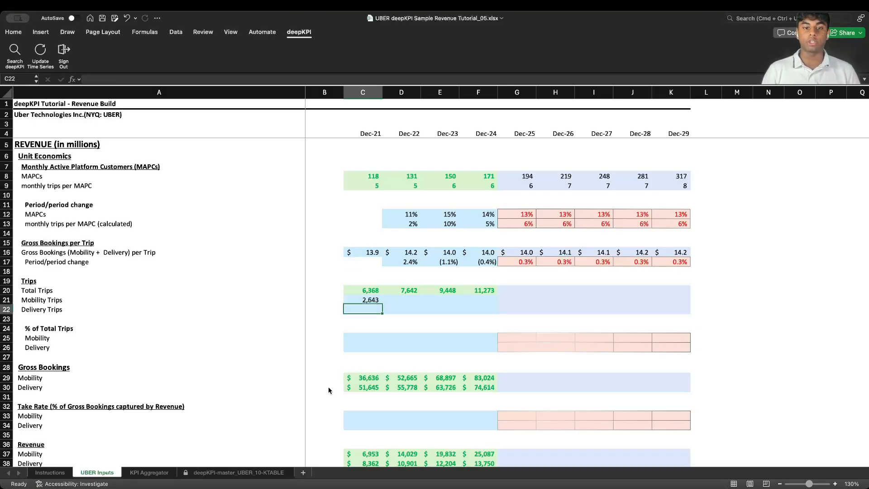
Fill the C21 formula down to Delivery Trips in C22 and across both rows through Dec-24 in column F.
key("Up")
key("shift+Down")
key("ctrl+d")
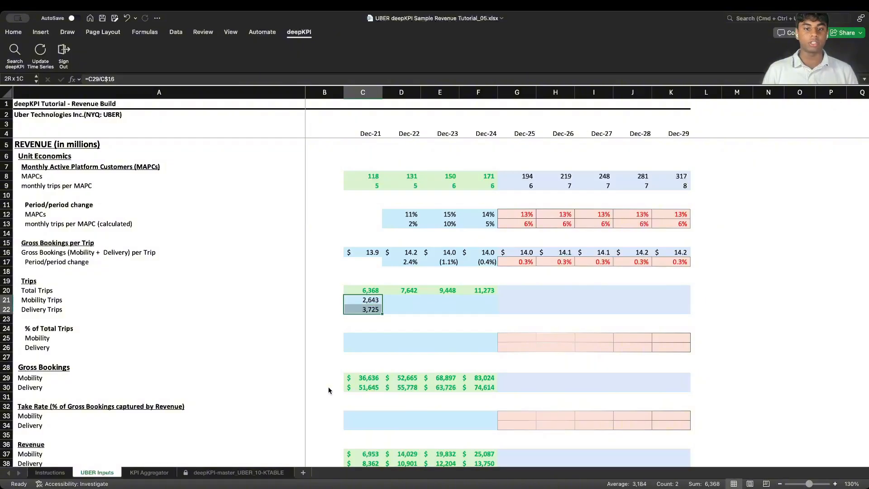
key("shift+Right")
key("shift+Right")
key("shift+Right")
key("ctrl+r")
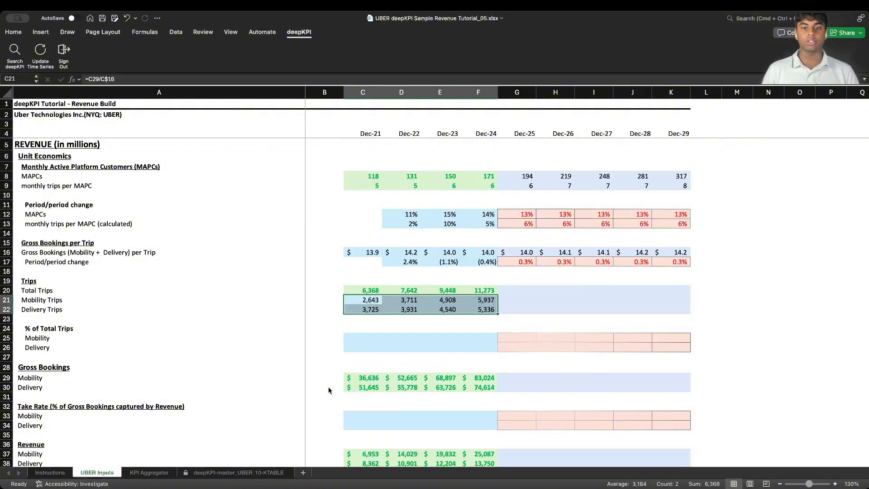
Calculate the Dec-21 mobility share of total trips in C25 with the formula =C21/C$20.
key("Down")
key("Down")
key("Down")
key("Down")
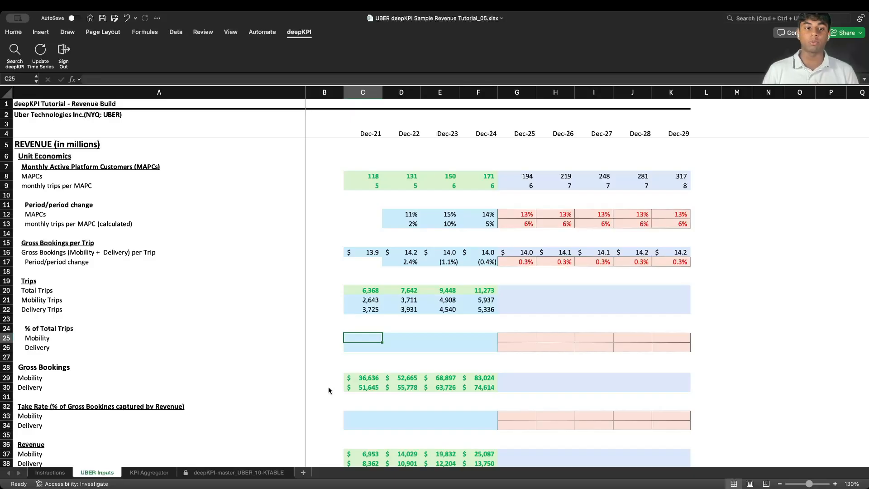
type("=")
key("Up")
key("Up")
key("Up")
key("Up")
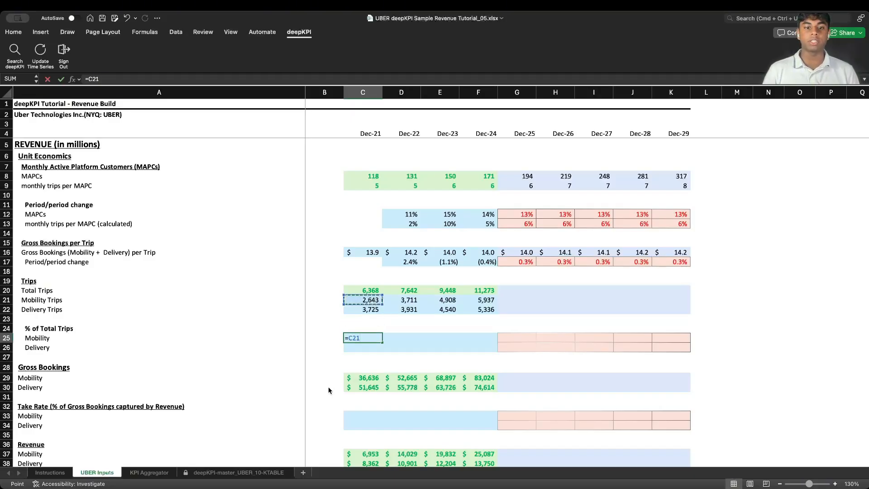
type("/")
key("Up")
key("Up")
key("Up")
key("Up")
key("Up")
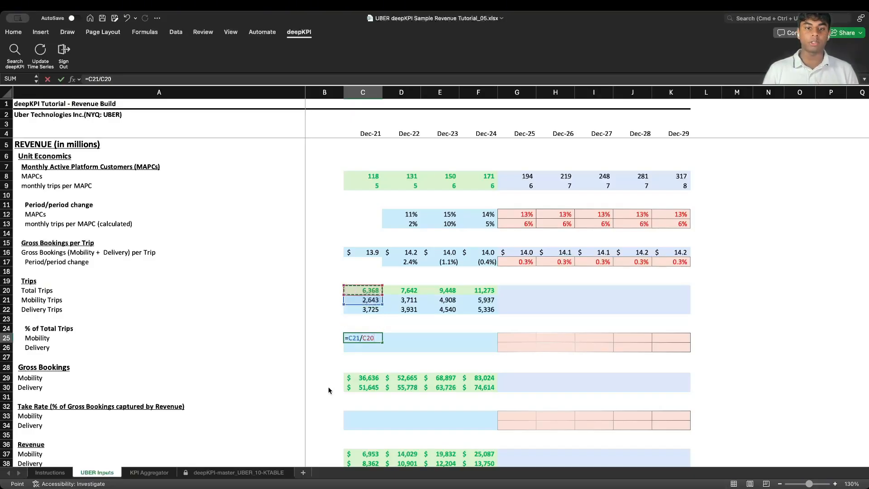
key("Return")
Copy the C25 share formula to the Delivery row in C26 and across both rows through Dec-24 in column F.
key("Up")
key("super+c")
key("Down")
key("super+v")
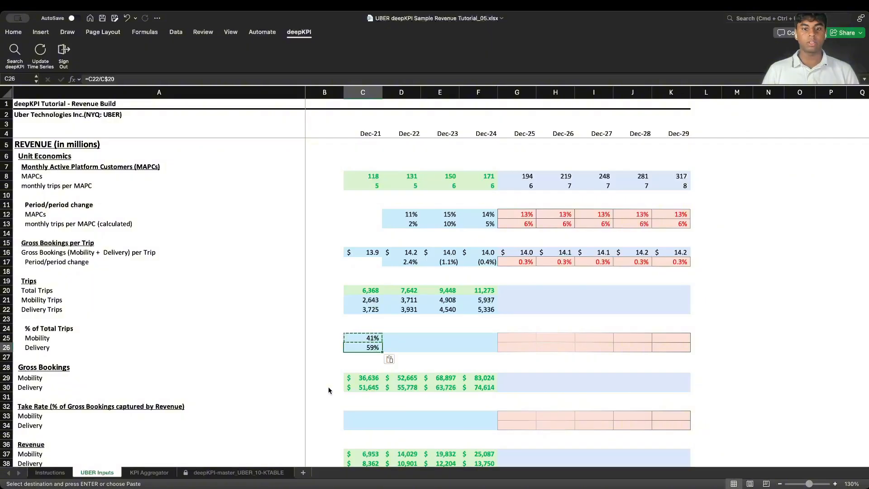
key("Escape")
key("Up")
key("shift+Down")
key("super+c")
key("shift+Right")
key("shift+Right")
key("shift+Right")
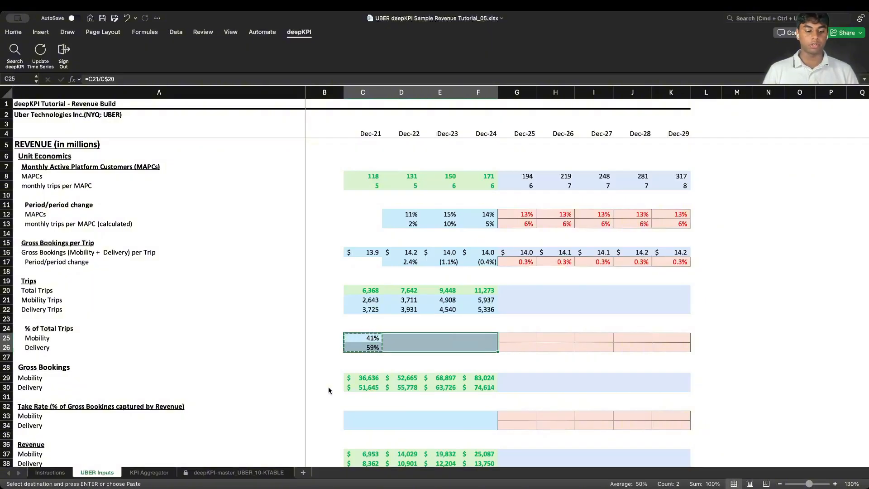
key("Return")
Set the Dec-25 mobility trip share in G25 to =AVERAGE(D25:F25) and fill it down to the Delivery share in G26.
key("Right")
key("Right")
key("Right")
key("Right")
type("=aver")
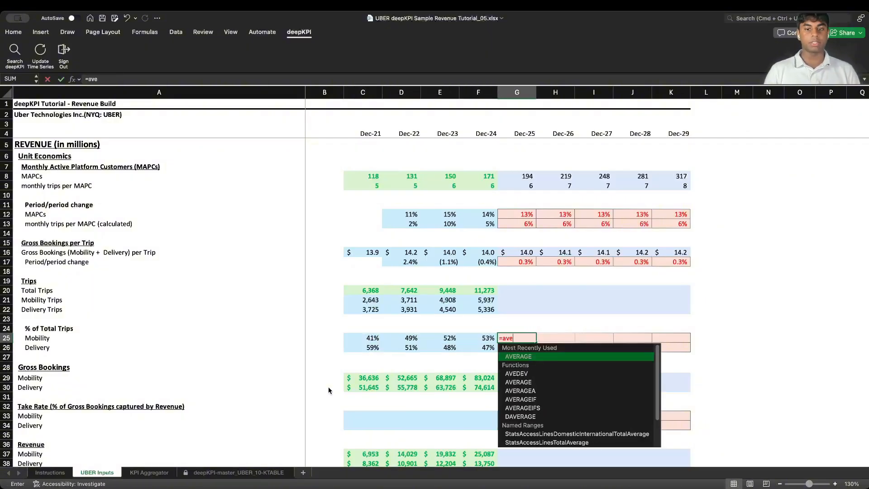
key("Tab")
key("Left")
key("shift+Left")
key("shift+Left")
key("shift+Left")
key("shift+Right")
key("shift+Right")
key("shift+Left")
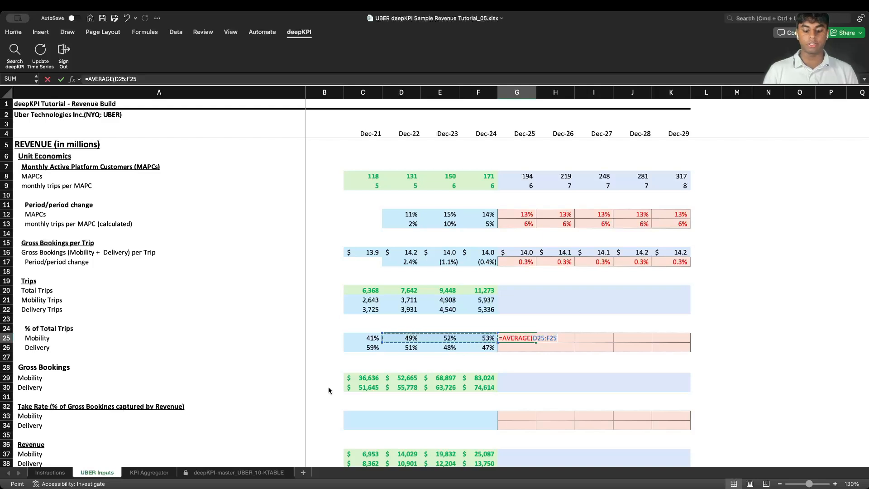
key("Return")
key("shift+Down")
key("super+d")
Set the Dec-26 mobility share in H25 equal to G25 and copy it across H25:K26 for both segments through Dec-29.
key("Right")
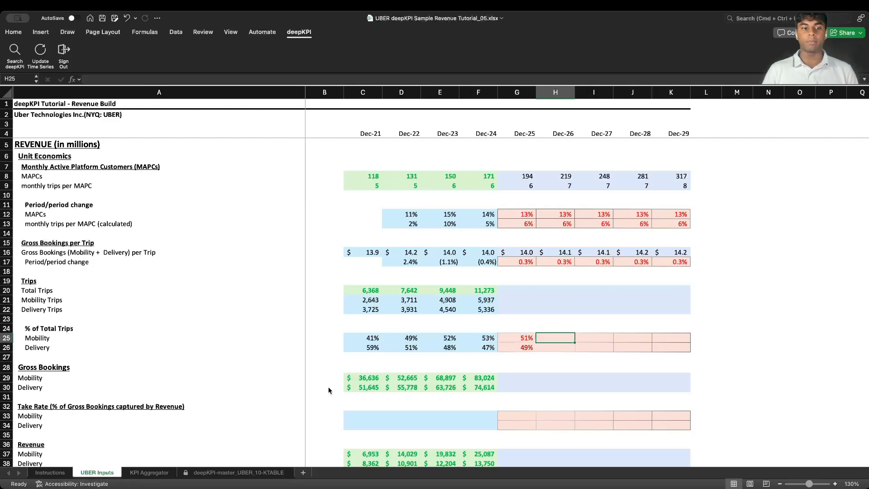
type("=")
key("Left")
key("Return")
key("super+c")
key("shift+Down")
key("shift+Right")
key("shift+Right")
key("shift+Right")
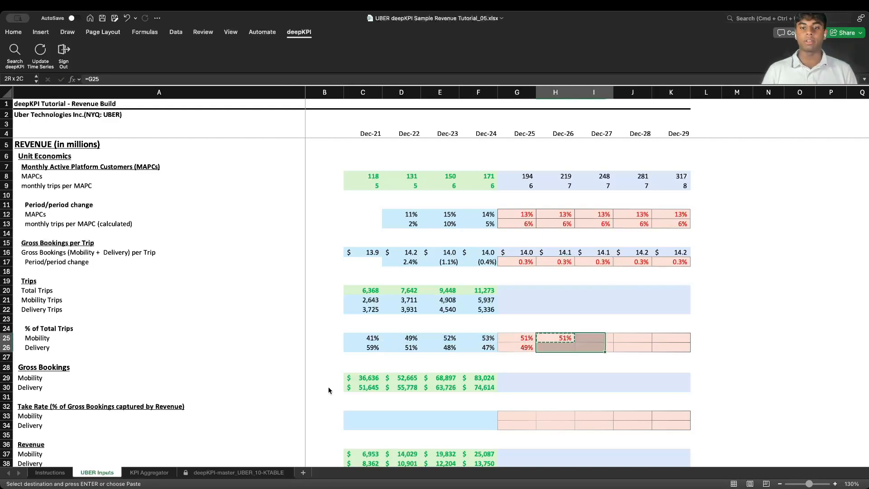
key("Return")
Forecast Dec-25 total trips in G20 with the formula =G8*G9*12.
key("Left")
key("Up")
key("Up")
key("Up")
key("Up")
key("Up")
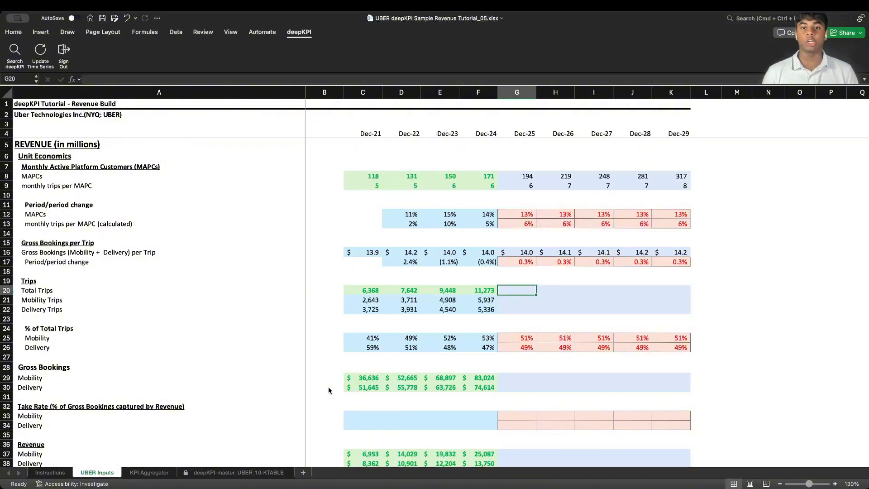
type("=")
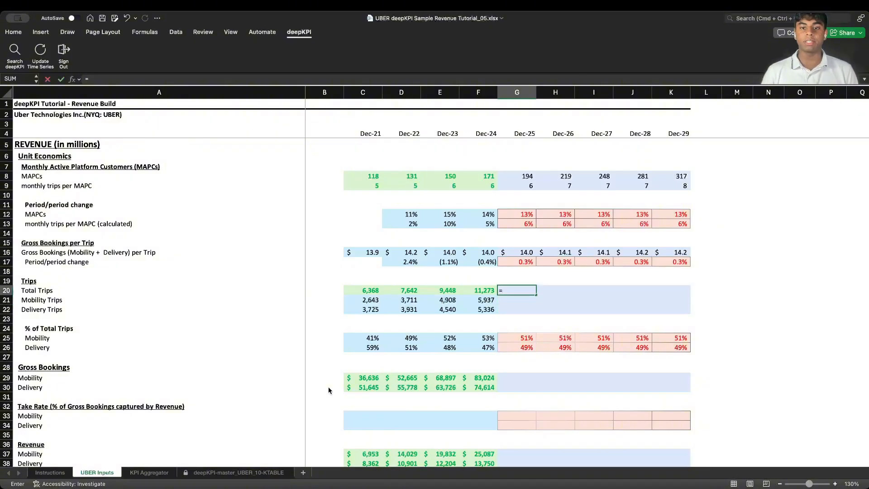
key("Up")
key("Up")
key("Up")
key("Up")
key("Up")
key("Up")
key("Up")
key("Up")
key("Up")
key("Up")
key("Up")
key("Up")
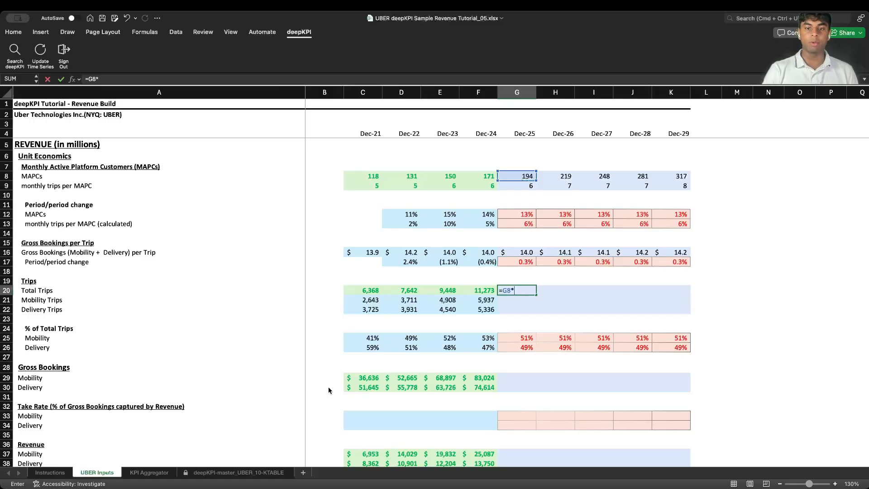
type("*")
key("Up")
key("Up")
key("Up")
key("Up")
key("Up")
key("Up")
key("Up")
key("Up")
key("Up")
key("Up")
key("Up")
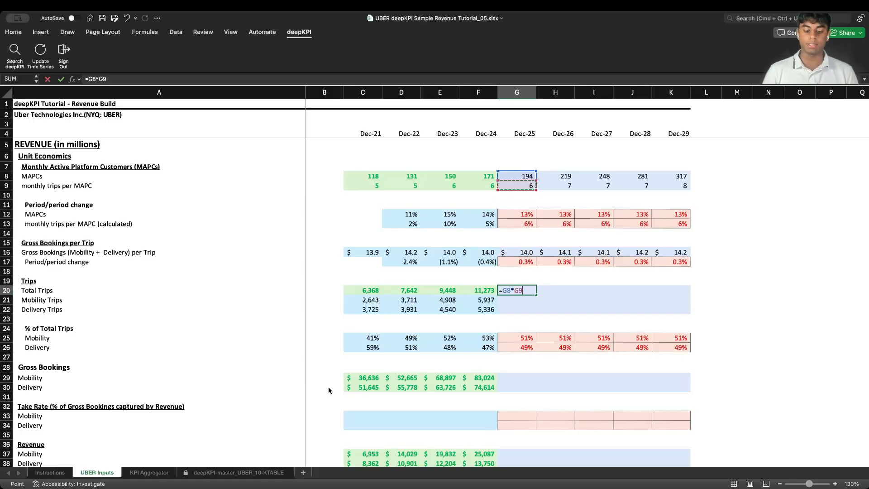
type("*12")
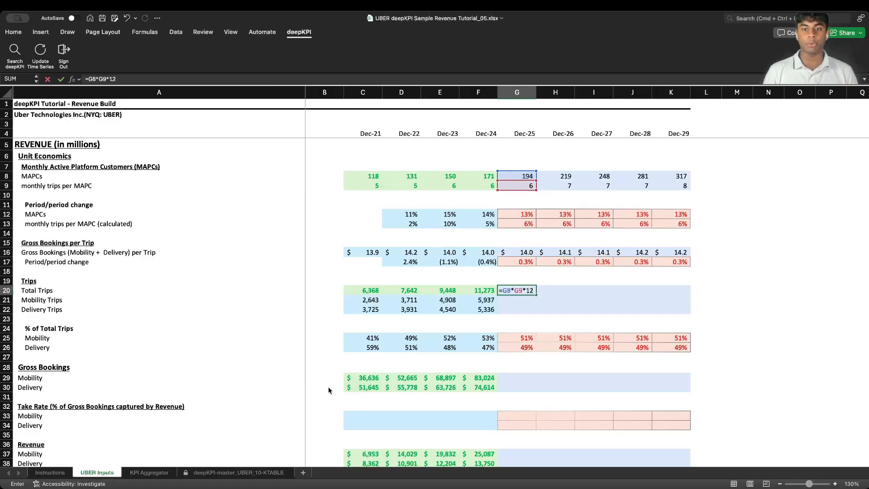
key("Return")
Copy the G20 total trips forecast across G20:K20 through Dec-29.
key("Up")
key("super+c")
key("shift+Right")
key("shift+Right")
key("shift+Right")
key("shift+Right")
key("super+v")
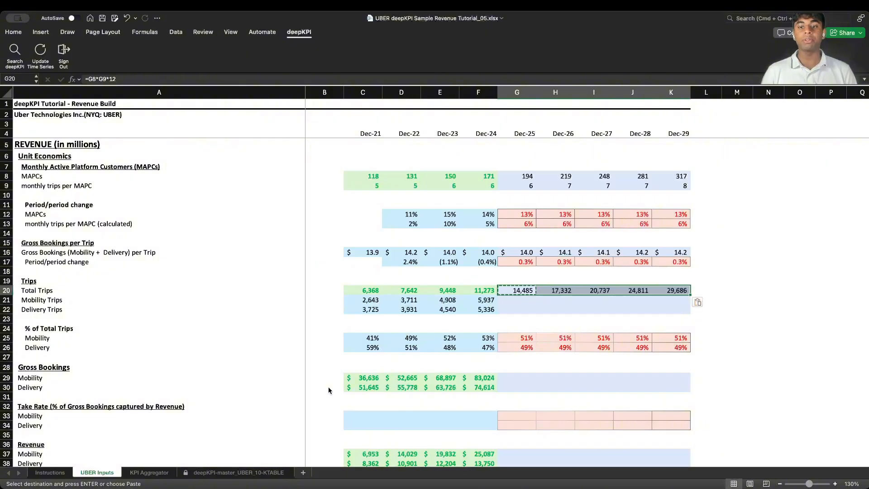
key("Escape")
Forecast Dec-25 mobility trips in G21 with the formula =G20*G25.
key("Down")
type("=")
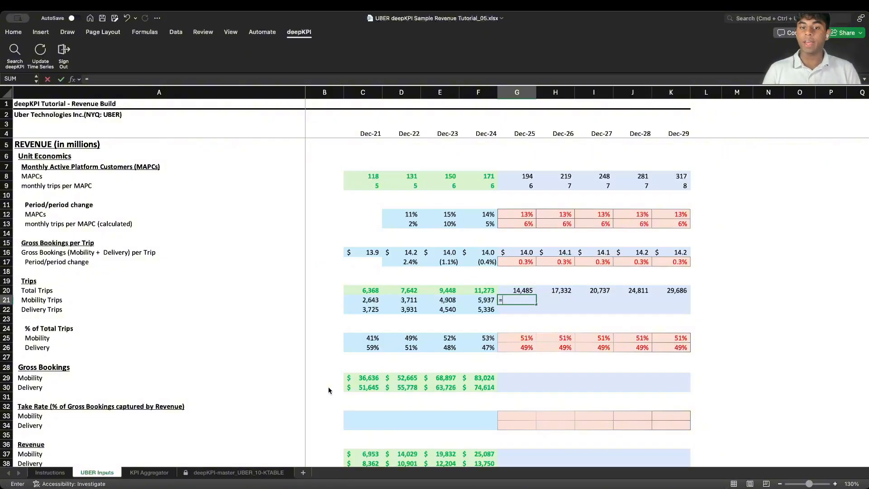
key("Up")
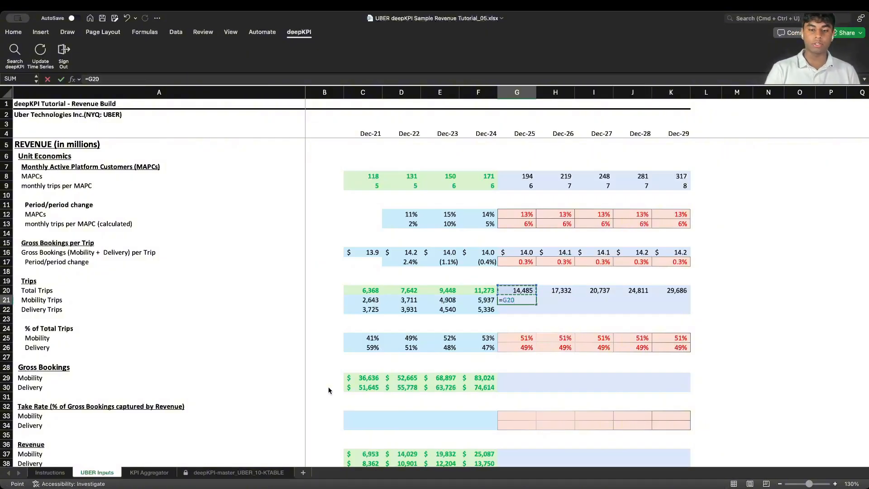
type("*")
key("Down")
key("Down")
key("Down")
key("Down")
key("super+t")
key("super+t")
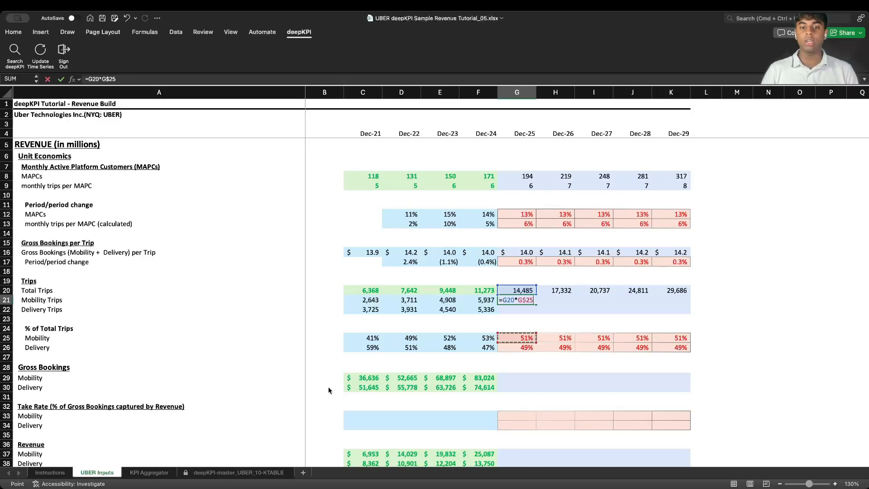
key("super+t")
key("super+t")
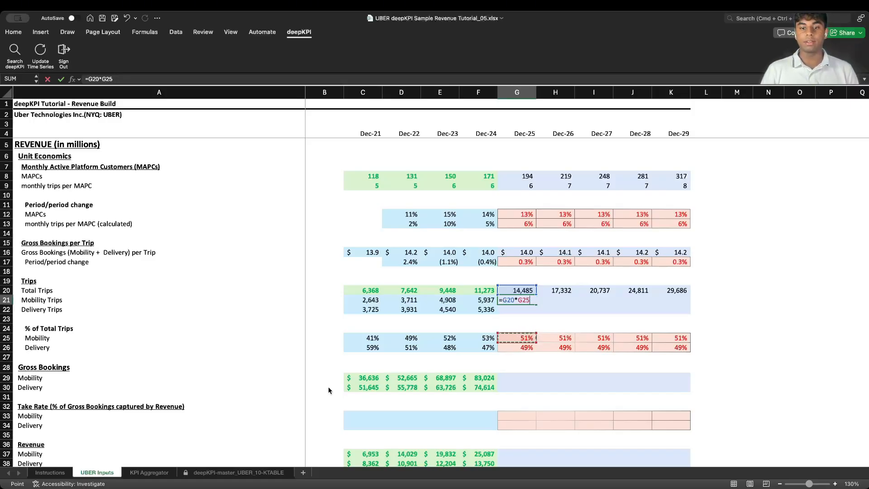
key("Return")
Forecast Dec-25 delivery trips in G22 with the formula =G20*G26.
type("=")
key("Up")
key("Up")
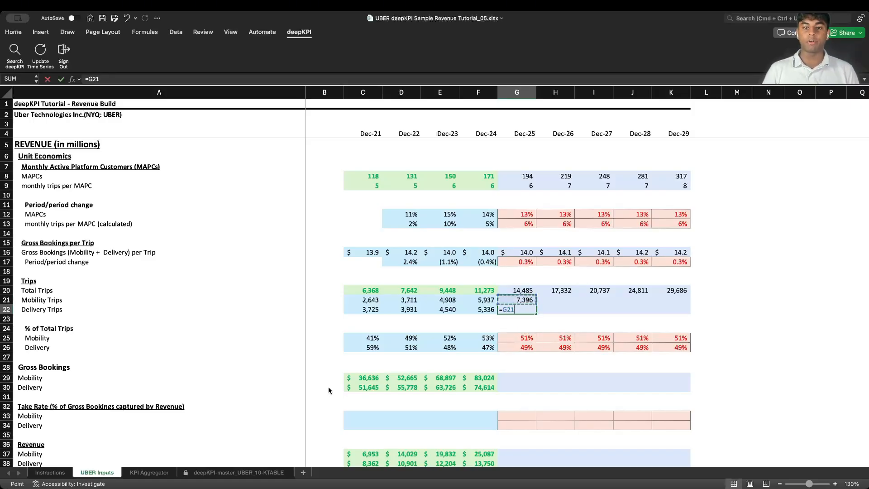
type("*")
key("Down")
key("Down")
key("Down")
key("Down")
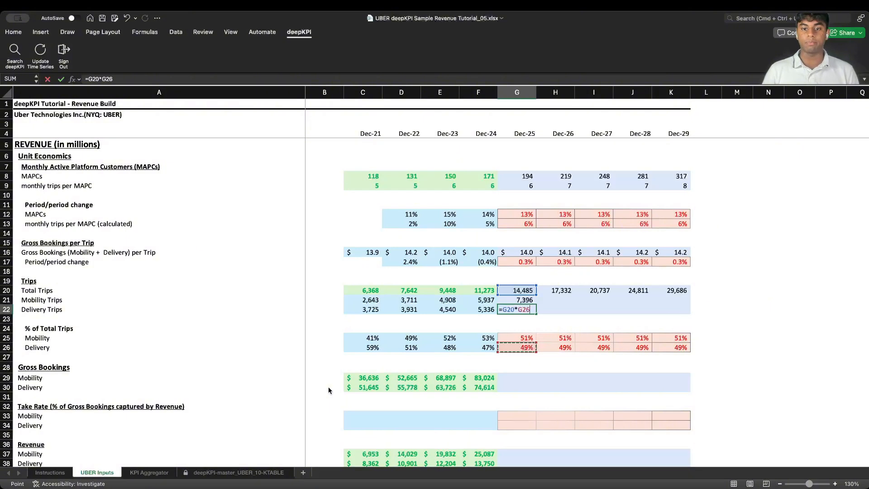
key("Return")
Copy the mobility and delivery trip forecasts in G21:G22 across to column K for Dec-26 through Dec-29.
key("Up")
key("shift+Up")
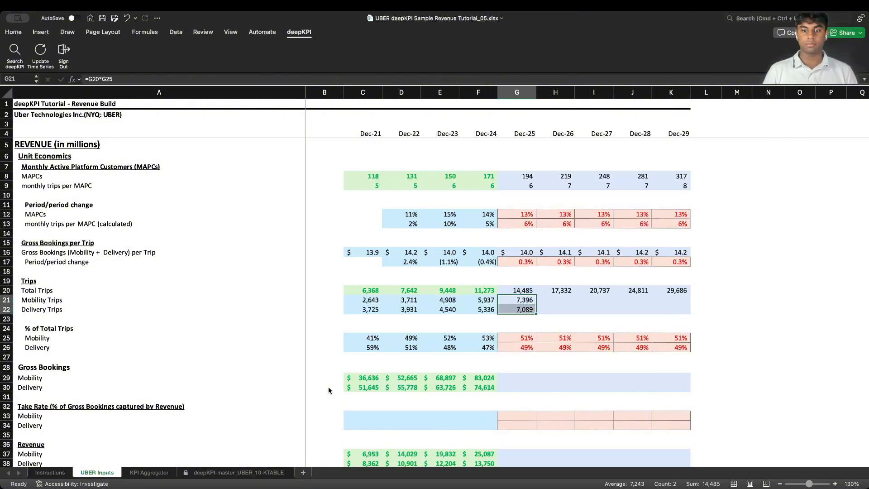
key("super+c")
key("shift+Right")
key("shift+Right")
key("shift+Right")
key("shift+Right")
key("Return")
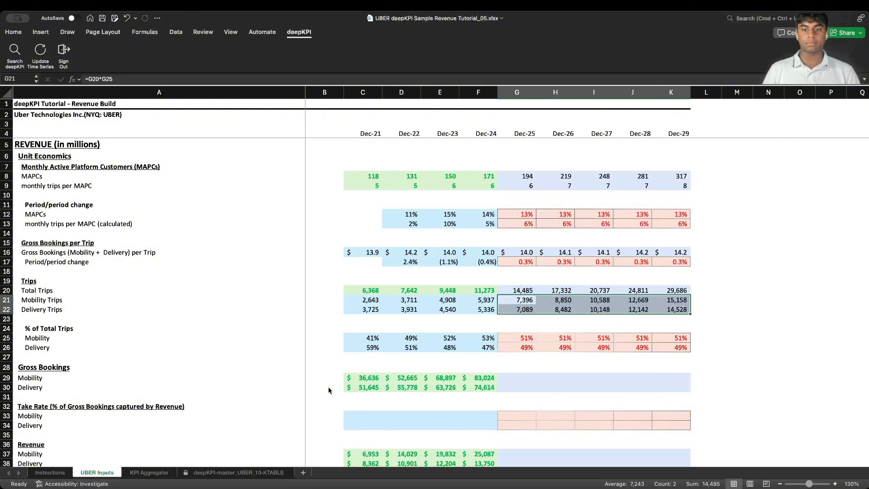
Forecast Dec-25 mobility gross bookings in G29 with the formula =G21*G$16, keeping row 16 fixed.
key("Down")
key("Down")
key("Down")
key("Down")
key("Down")
key("Down")
key("Down")
key("Down")
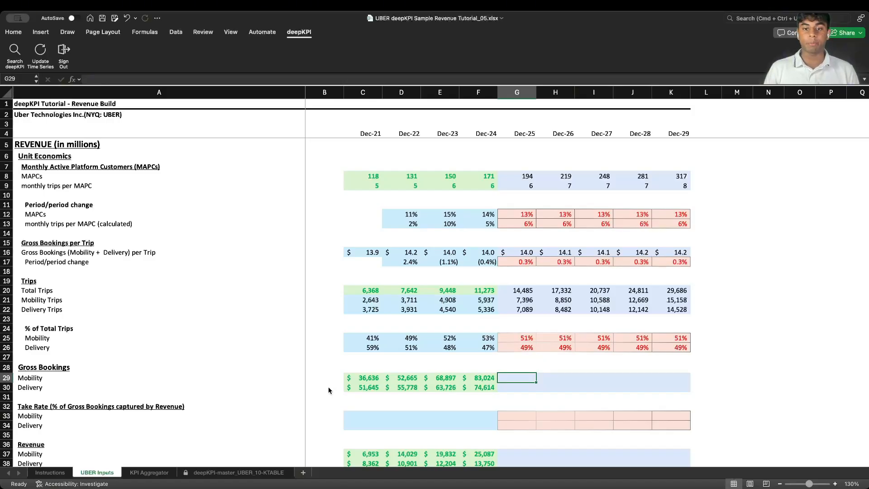
type("=")
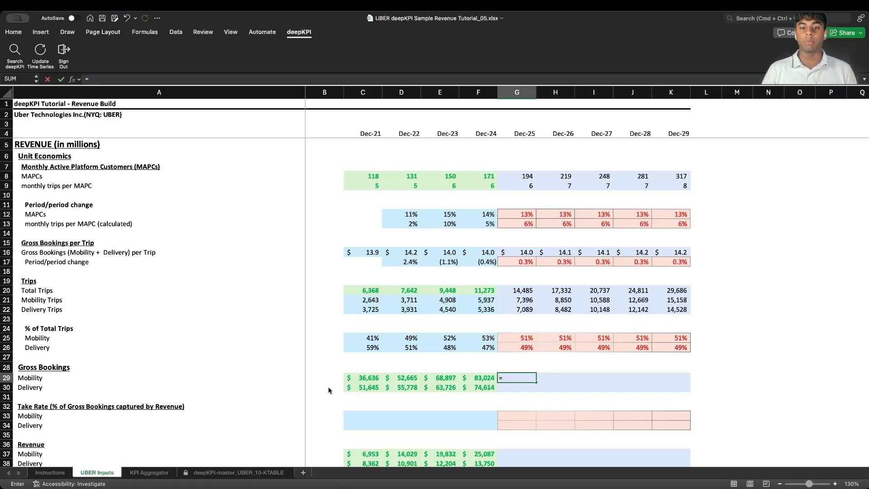
key("Up")
key("Up")
key("Up")
key("Up")
key("Up")
key("Up")
key("Up")
key("Up")
type("*")
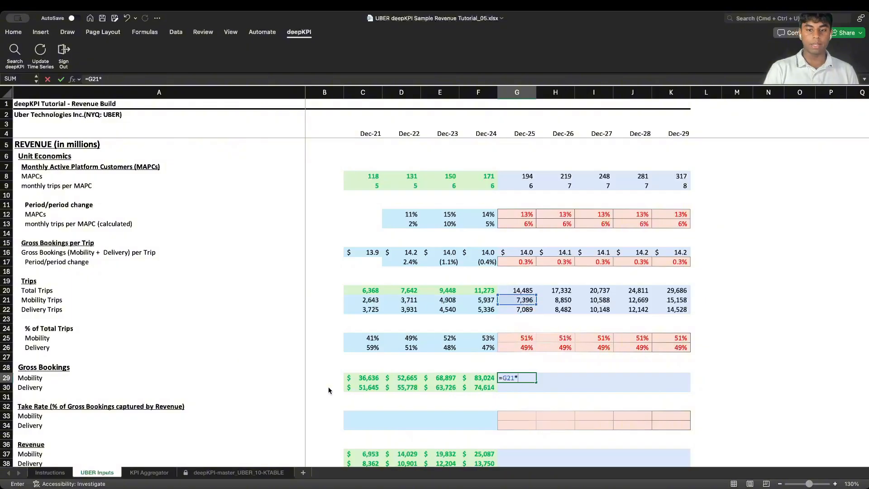
key("Up")
key("Up")
key("Up")
key("Up")
key("Up")
key("Up")
key("Up")
key("Up")
key("Up")
key("Up")
key("Up")
key("Up")
key("Up")
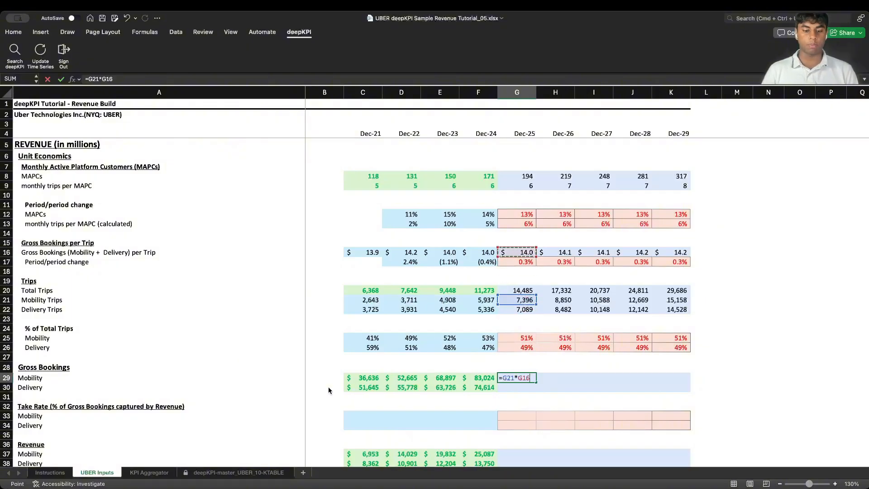
key("Return")
Copy the Dec-25 mobility gross bookings formula down to the delivery row in G30.
key("Up")
key("super+c")
key("Down")
key("super+v")
key("Escape")
key("Up")
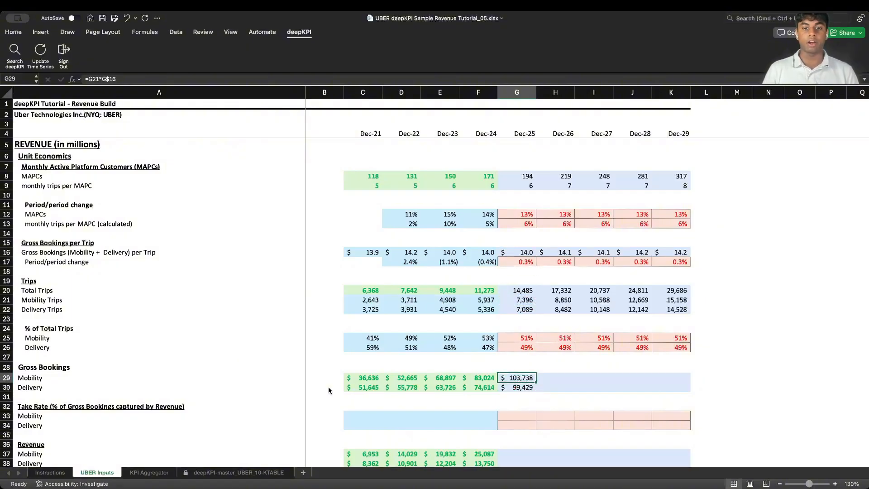
Copy the mobility and delivery gross bookings forecasts in G29:G30 across to column K through Dec-29.
key("shift+Down")
key("super+c")
key("shift+Right")
key("shift+Right")
key("shift+Right")
key("shift+Right")
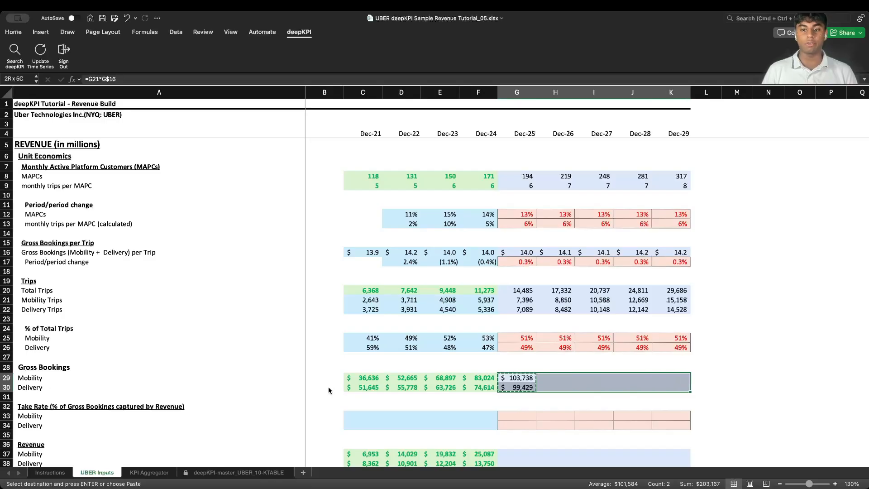
key("Return")
Calculate the Dec-21 mobility take rate in C33 with =C37/C29 and fill the formula down to delivery in C34.
key("Down")
key("Down")
key("Down")
key("Down")
key("Left")
key("Left")
key("Left")
key("Left")
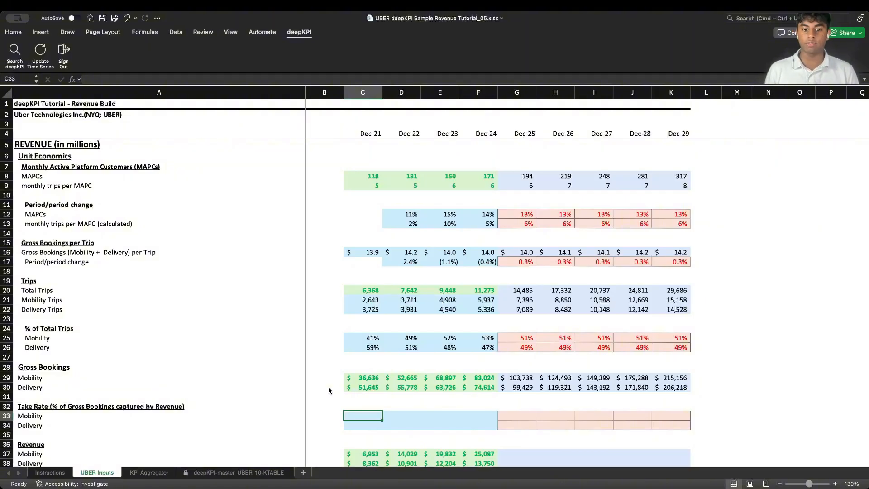
scroll(331, 389, "down", 3)
type("=")
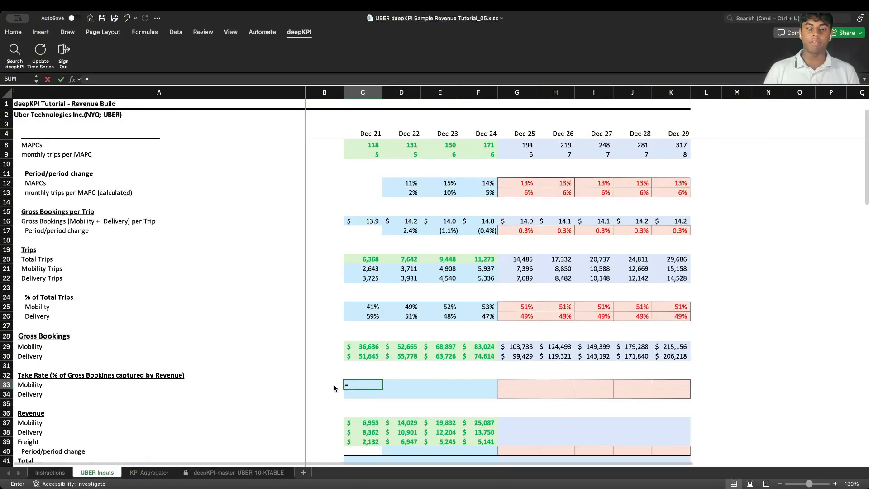
key("Down")
key("Down")
key("Down")
key("Down")
type("/")
key("Up")
key("Up")
key("Up")
key("Up")
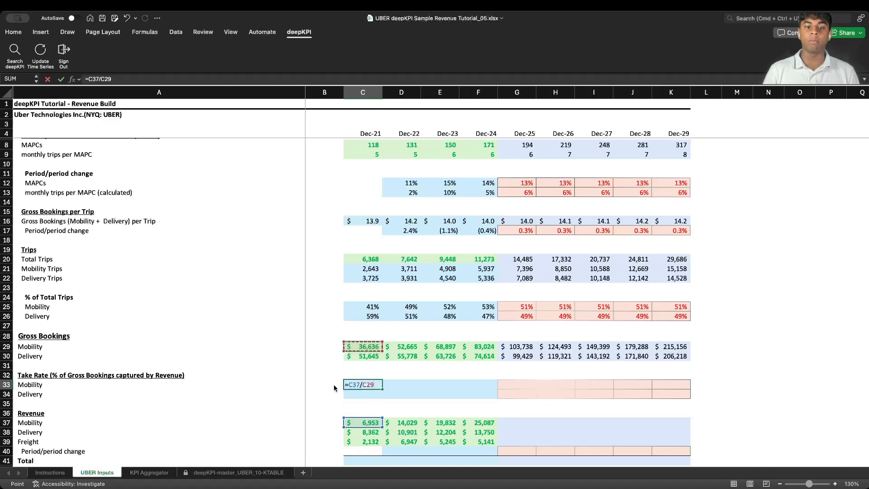
key("Return")
key("ctrl+d")
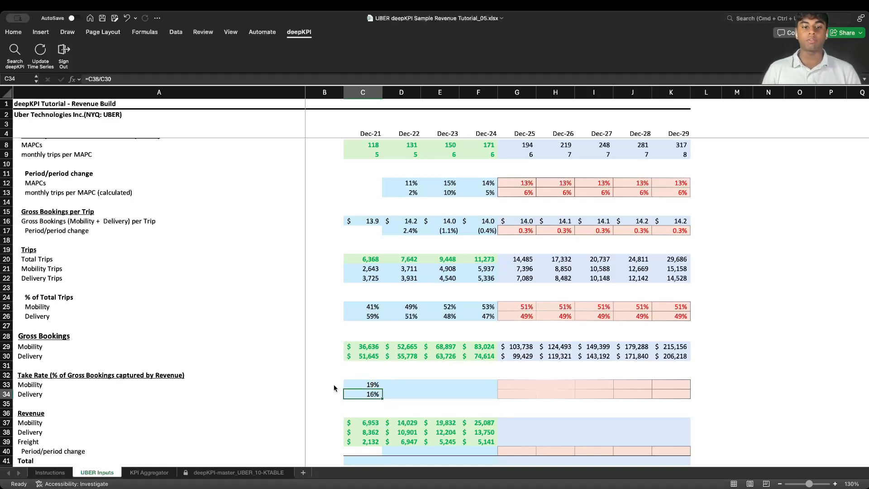
Copy the Dec-21 take rate formulas in C33:C34 across to column F through Dec-24.
key("shift+Up")
key("ctrl+c")
key("shift+Right")
key("shift+Right")
key("shift+Right")
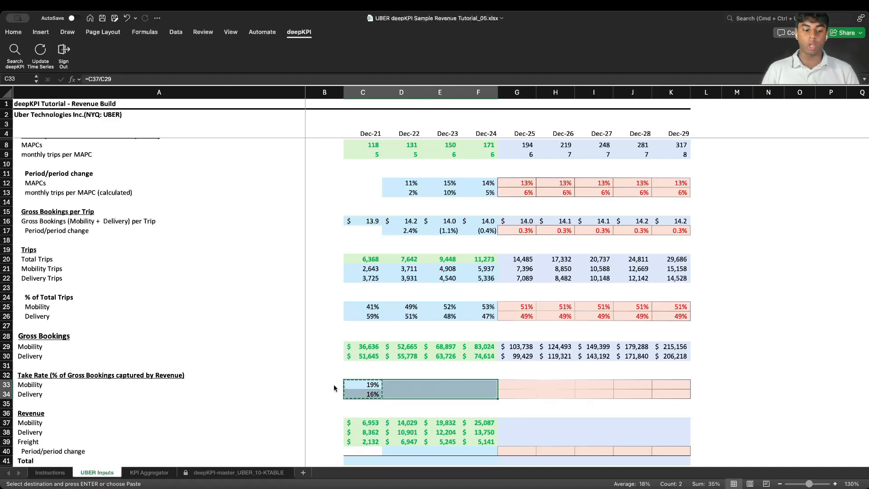
key("ctrl+v")
Forecast the Dec-25 mobility take rate in G33 with =AVERAGE(D33:F33) and fill it down to delivery in G34.
key("Right")
key("Right")
key("Right")
key("Right")
type("=av")
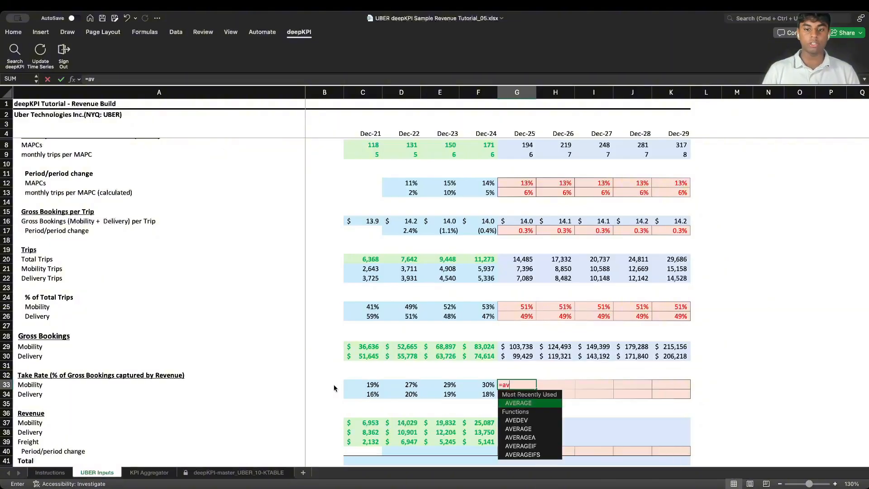
type("ERAGE(")
key("Tab")
key("Left")
key("shift+Left")
key("shift+Left")
key("Return")
key("Up")
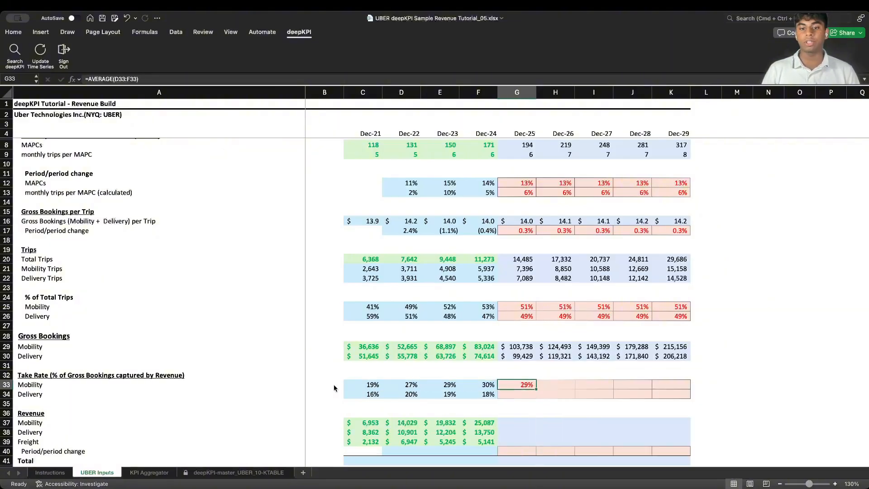
key("shift+Down")
key("ctrl+d")
Set the Dec-26 mobility take rate in H33 to =G33 and copy it over H33:K34 for both segments through Dec-29.
key("Right")
type("=")
key("Left")
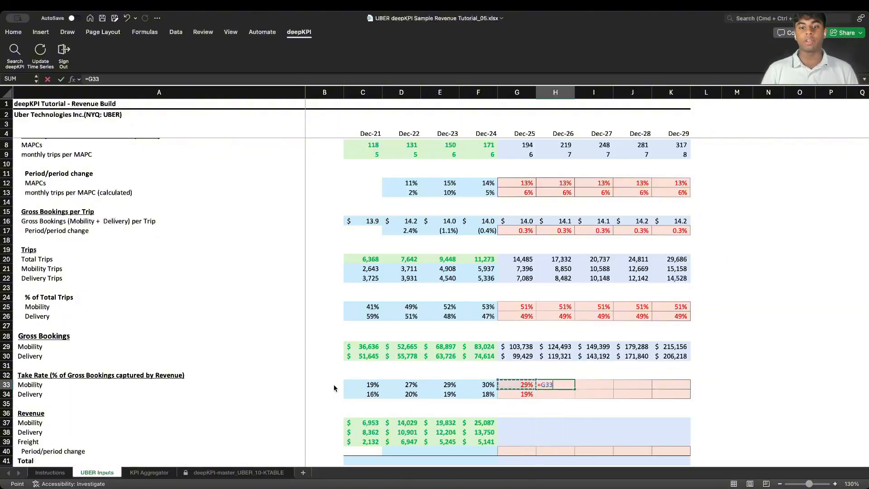
key("Return")
key("Up")
key("ctrl+c")
key("shift+Down")
key("shift+Right")
key("shift+Right")
key("shift+Right")
key("shift+Right")
key("shift+Left")
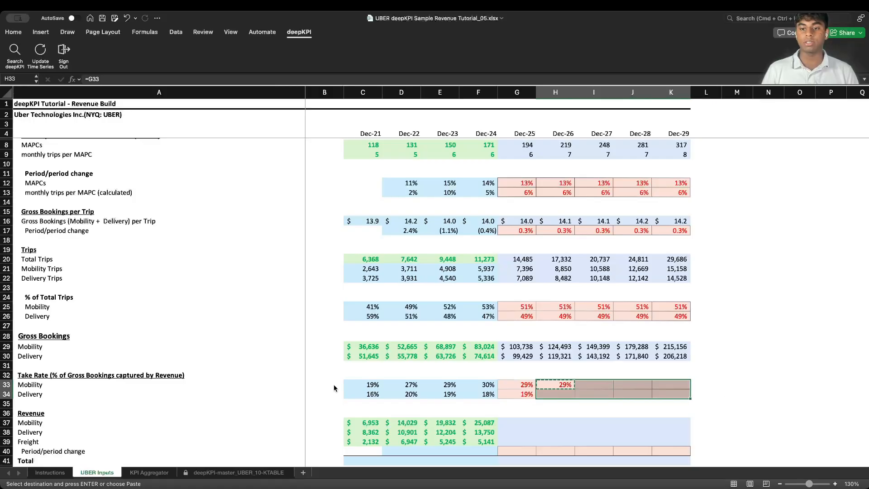
key("Return")
Forecast Dec-25 mobility revenue in G37 with the formula =G29*G33.
key("Down")
key("Down")
key("Down")
key("Down")
key("Down")
key("Down")
key("Down")
key("Down")
key("Down")
key("Down")
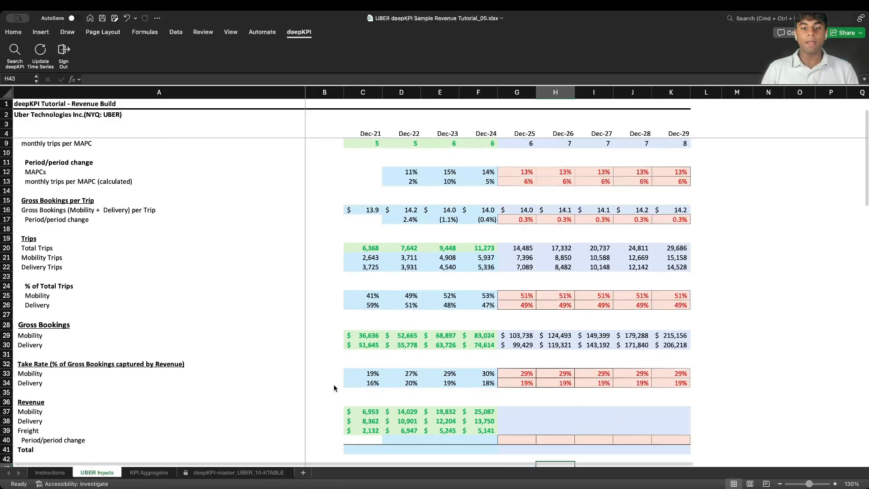
key("Left")
key("Up")
key("Up")
key("Up")
key("Up")
key("Up")
key("Up")
key("Up")
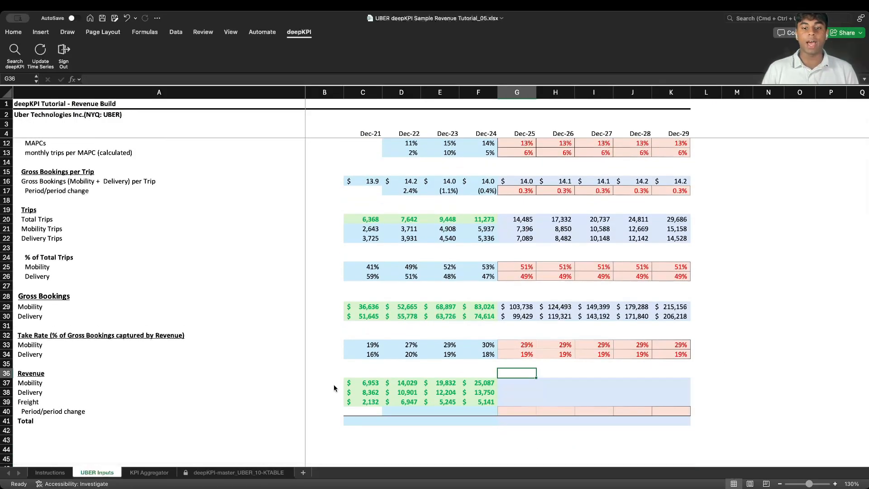
key("Down")
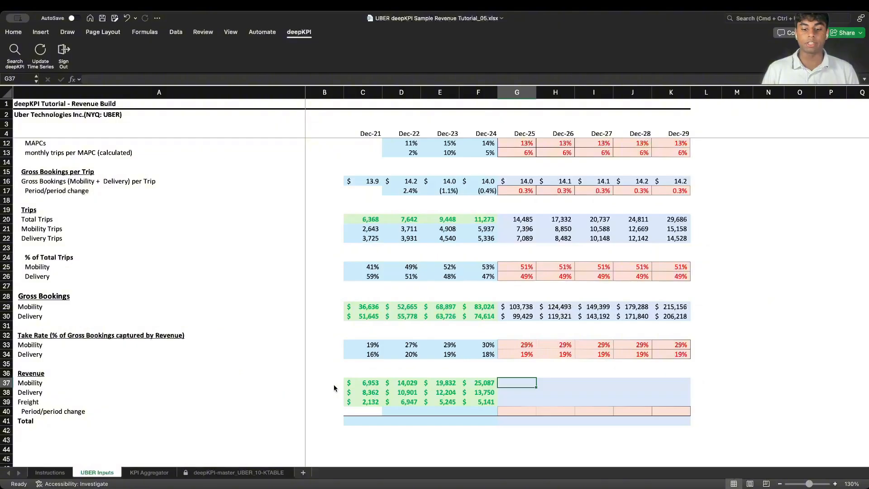
type("=")
key("Up")
key("Up")
key("Up")
key("Up")
key("Up")
key("Up")
key("Up")
key("Up")
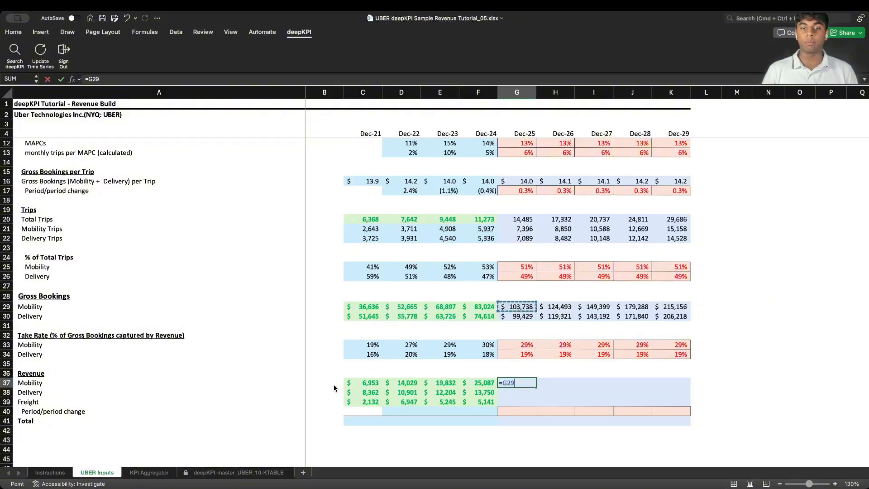
type("*")
key("Up")
key("Up")
key("Up")
key("Up")
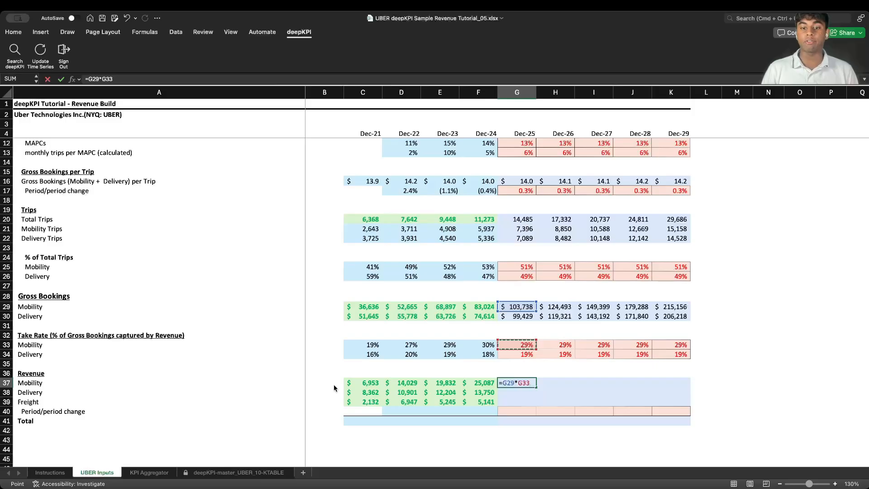
key("Return")
Copy the Dec-25 mobility revenue formula down to the delivery row in G38.
key("Up")
key("super+c")
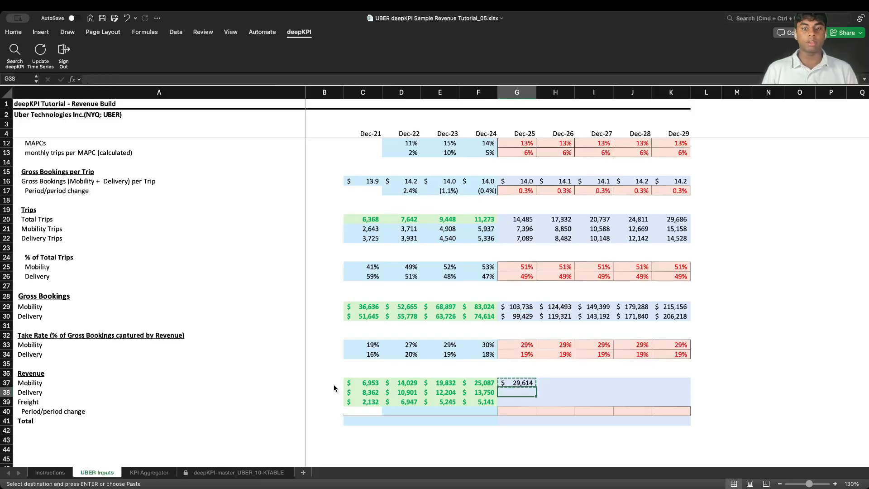
key("Down")
key("super+v")
Copy the mobility and delivery revenue forecasts in G37:G38 across to column K through Dec-29.
key("Up")
key("shift+Down")
key("super+c")
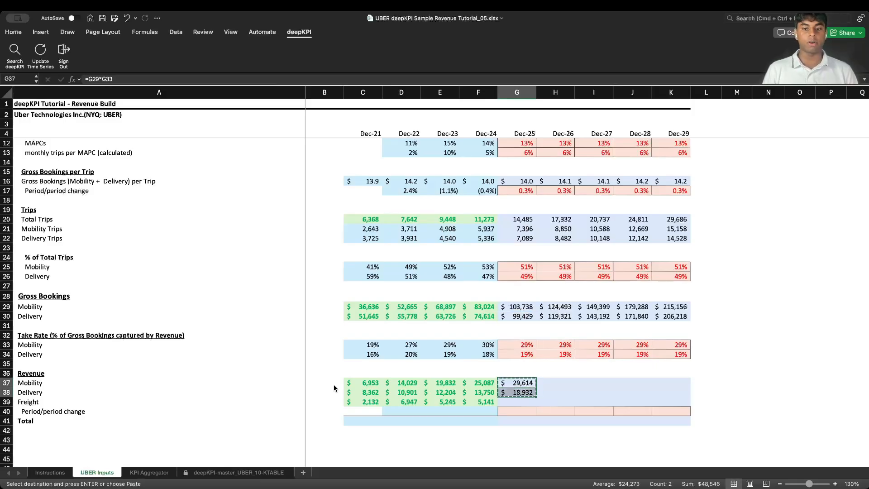
key("shift+Right")
key("shift+Right")
key("shift+Right")
key("shift+Right")
key("super+v")
key("Escape")
Calculate the Dec-22 freight revenue period/period change in D40 with the formula =D39/C39-1.
key("Down")
key("Down")
key("Down")
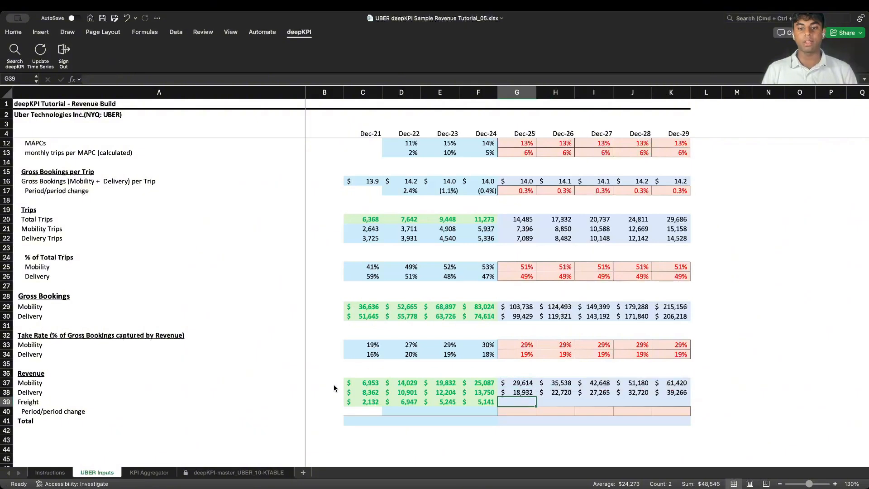
key("Left")
key("Left")
key("Left")
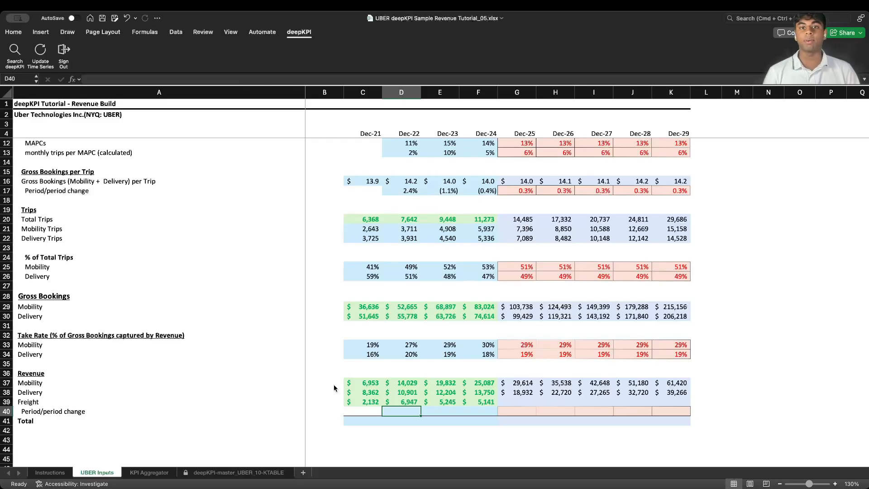
type("=")
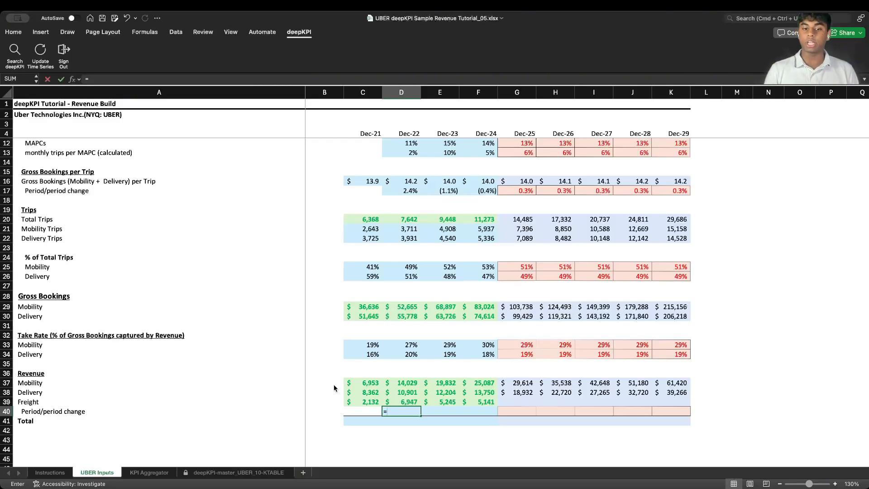
key("Up")
type("/")
key("Left")
type("-1")
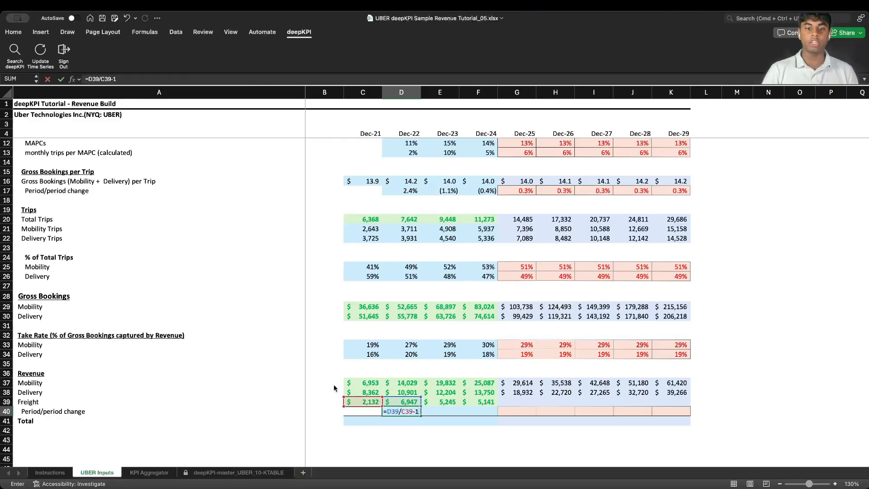
key("Return")
Copy the freight period/period change formula from D40 across to F40 through Dec-24.
key("Up")
key("super+c")
key("shift+Right")
key("shift+Right")
key("super+v")
Forecast the Dec-25 freight period/period change in G40 as the average of the historical changes in D40:F40.
key("Right")
key("Right")
key("Right")
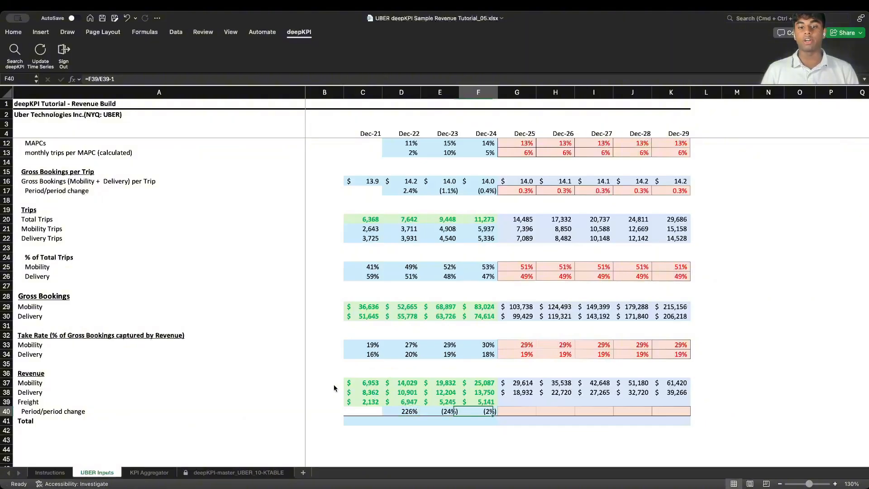
type("=av")
key("Tab")
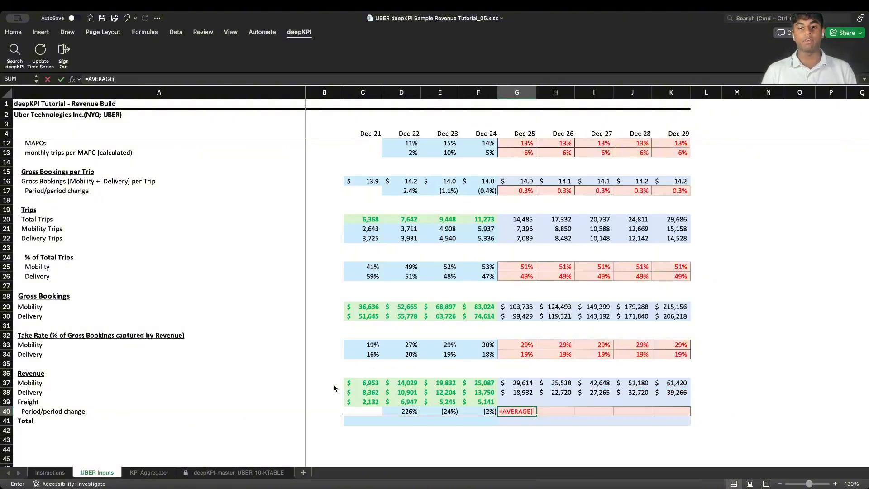
key("Left")
key("shift+Left")
key("shift+Left")
key("Return")
Set the Dec-26 freight period/period change in H40 to =G40 and copy it across to K40 through Dec-29.
key("Up")
key("Right")
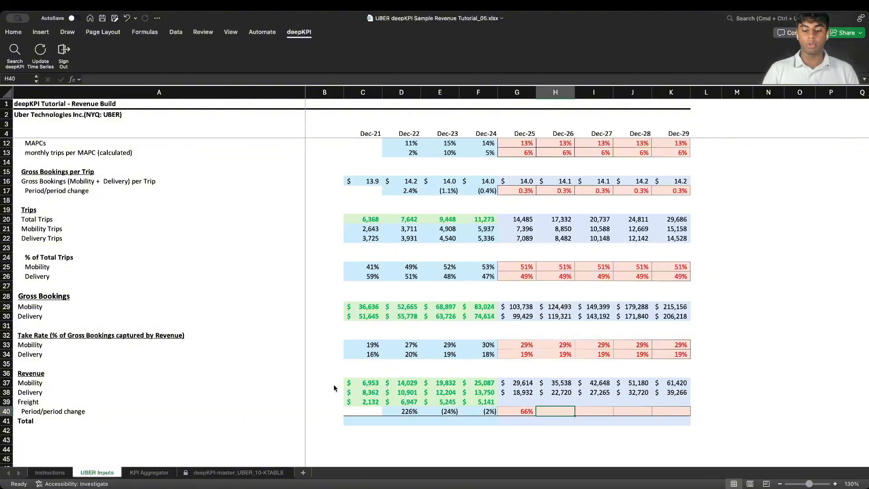
type("=")
key("Left")
key("Return")
key("Up")
key("super+c")
key("shift+Right")
key("shift+Right")
key("shift+Right")
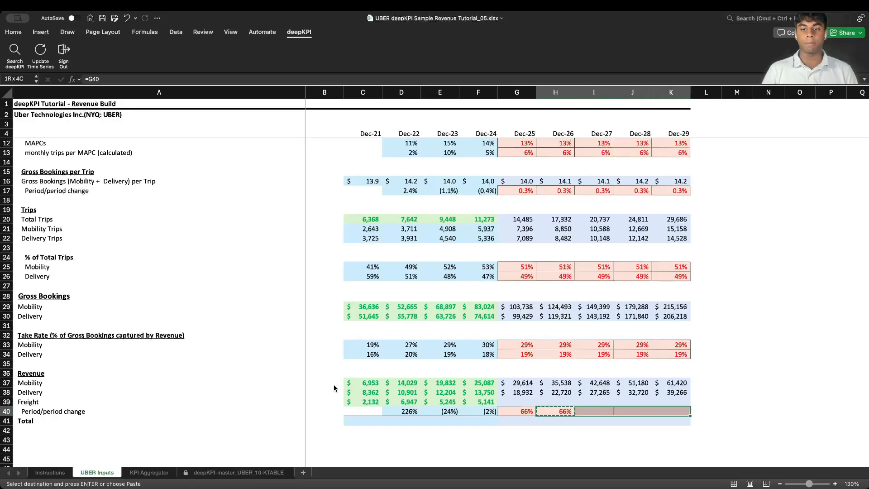
key("super+v")
Forecast Dec-25 freight revenue in G39 with the formula =F39*(1+G40).
key("Left")
key("Up")
type("=")
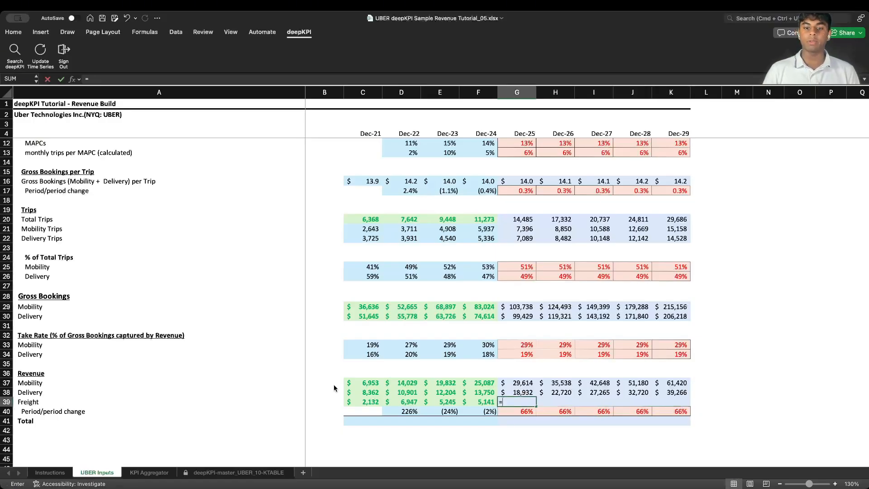
key("Left")
type("*(1+")
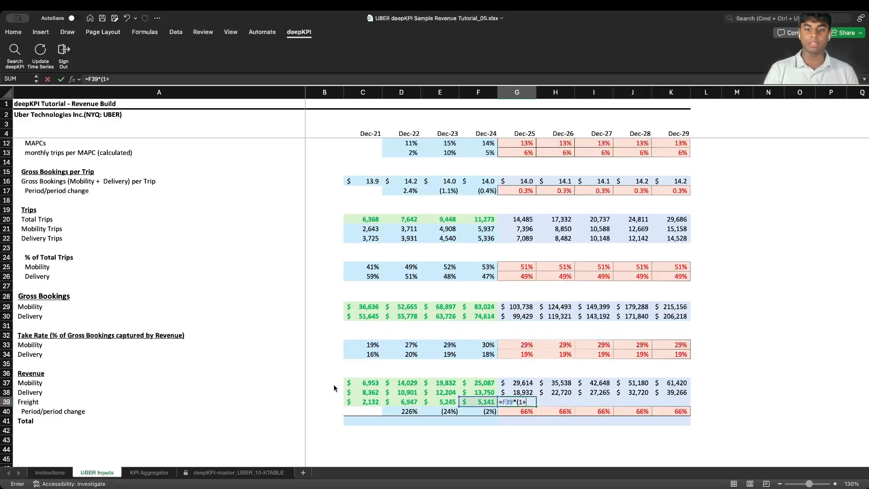
key("Down")
type(")")
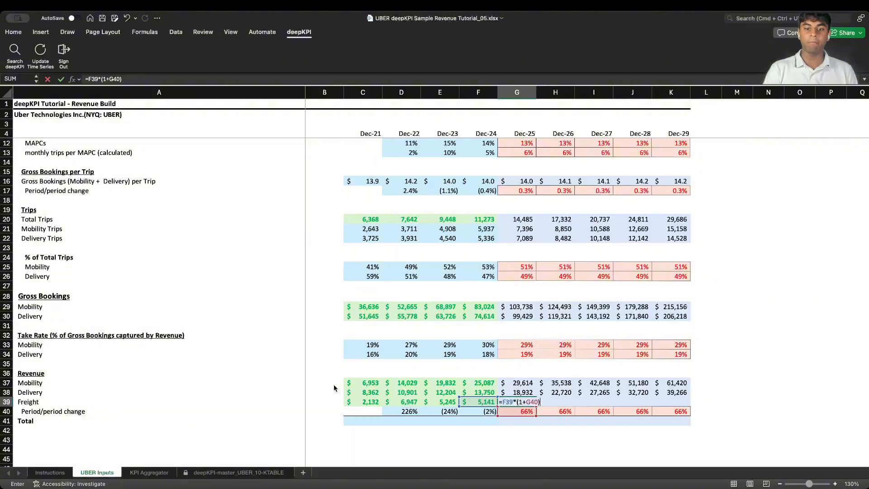
key("Return")
Copy the freight revenue forecast formula from G39 across to K39 through Dec-29.
key("Up")
key("super+c")
key("shift+Right")
key("shift+Right")
key("shift+Right")
key("shift+Right")
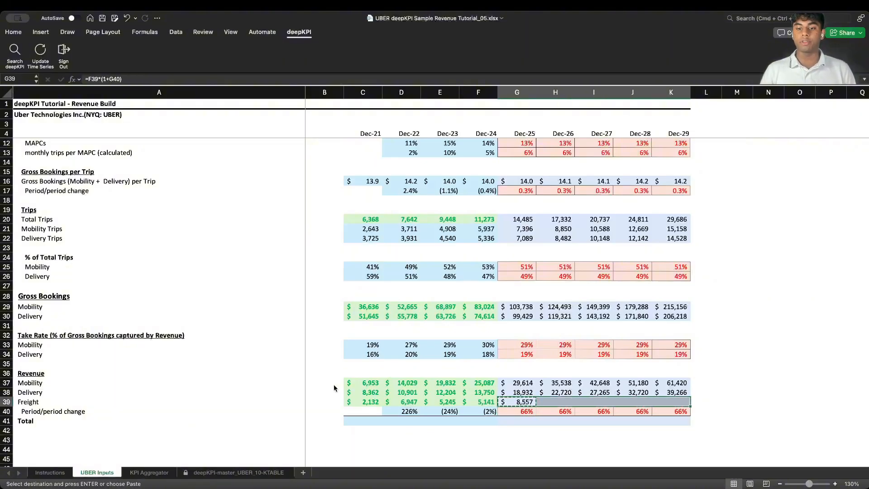
key("Return")
Total the Dec-21 mobility, delivery and freight revenue in C41 with the formula =SUM(C37:C39).
key("Down")
key("Down")
key("Left")
key("Left")
key("Left")
key("Left")
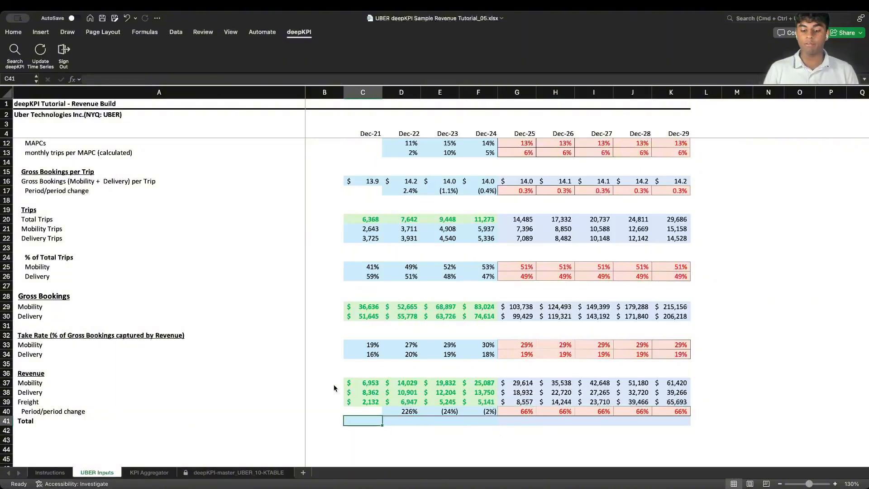
type("=SUM(")
key("Up")
key("Up")
key("shift+Up")
key("shift+Up")
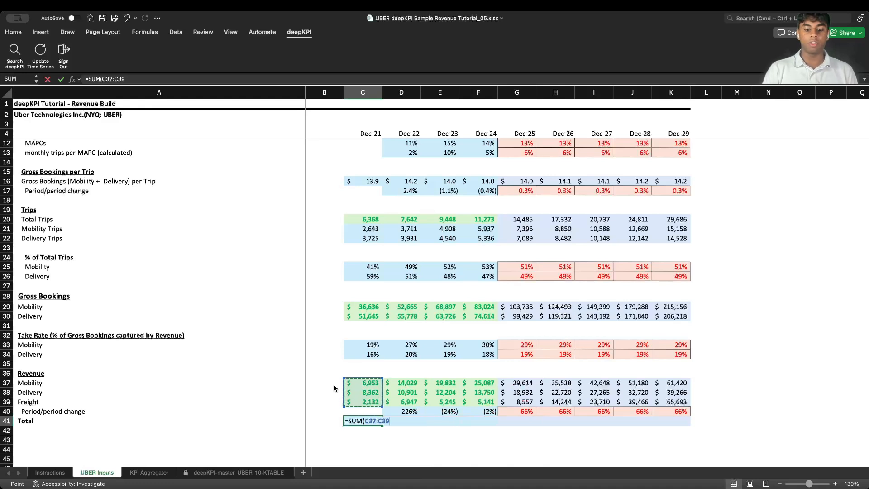
type(")")
key("Return")
Copy the total revenue formula from C41 across to K41 for all years through Dec-29.
key("Up")
key("super+c")
key("shift+Right")
key("shift+Right")
key("shift+Right")
key("shift+Right")
key("shift+Right")
key("shift+Right")
key("shift+Right")
key("shift+Right")
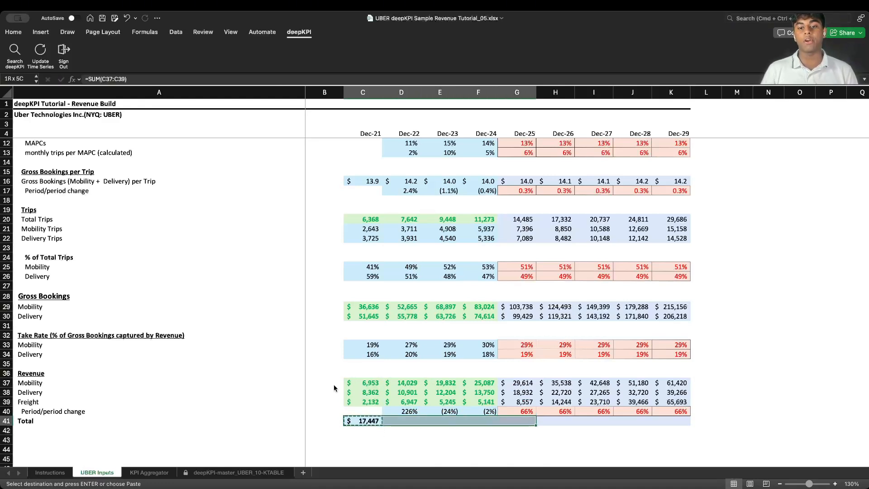
key("super+v")
key("Escape")
key("Right")
key("Right")
key("Right")
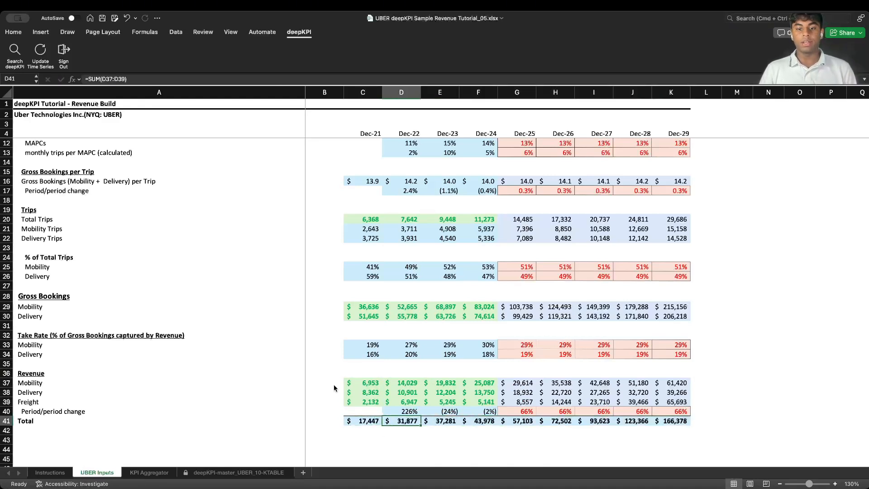